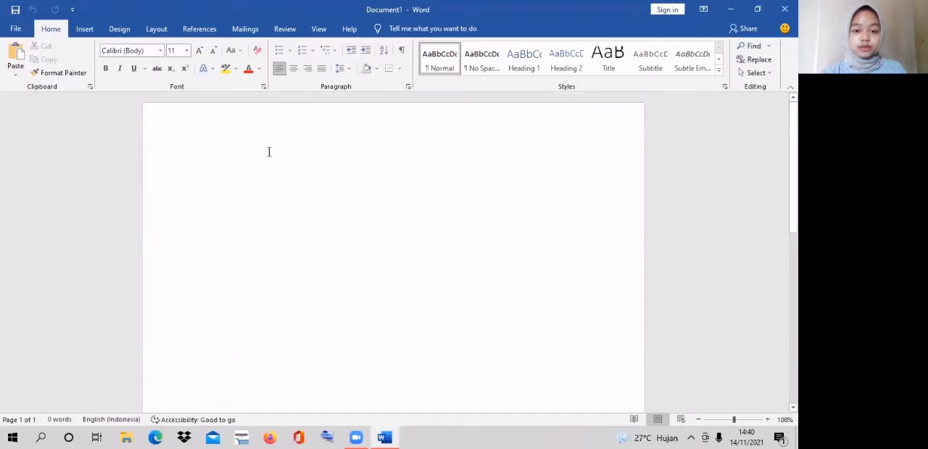
- Set the document's paper size to A4 (21 cm x 29,7 cm)
{"action": "left_click", "coordinate": [153, 31]}
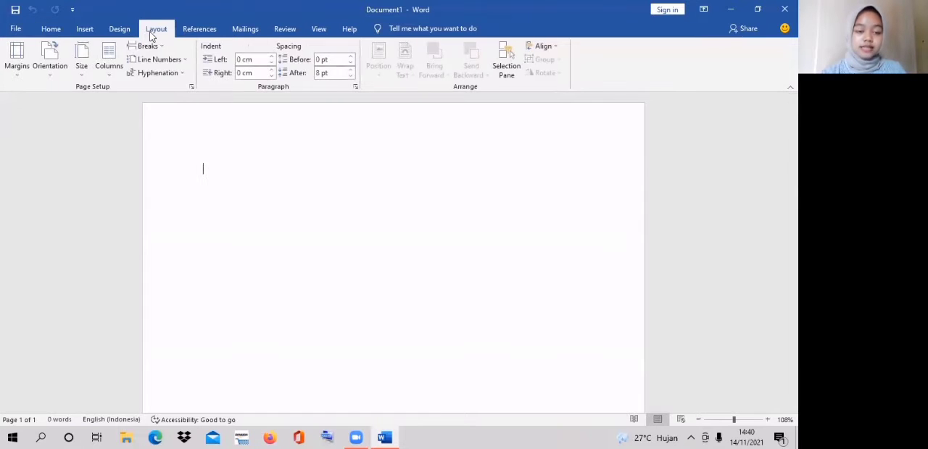
{"action": "left_click", "coordinate": [84, 65]}
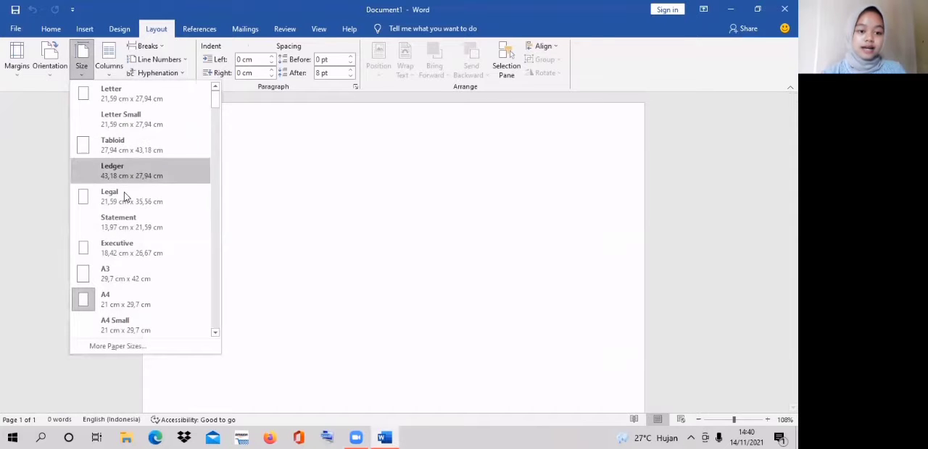
{"action": "left_click", "coordinate": [169, 308]}
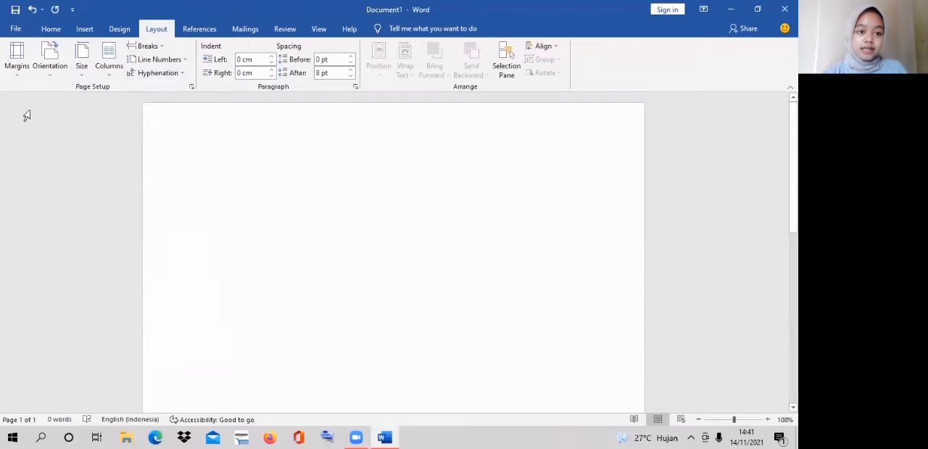
- Open the custom margin settings and set the top and left margins to 4 cm
{"action": "left_click", "coordinate": [14, 75]}
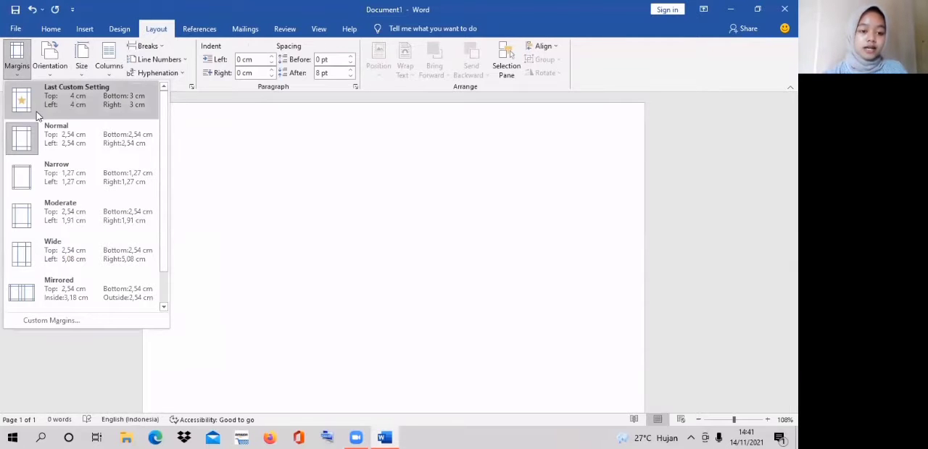
{"action": "left_click", "coordinate": [104, 324]}
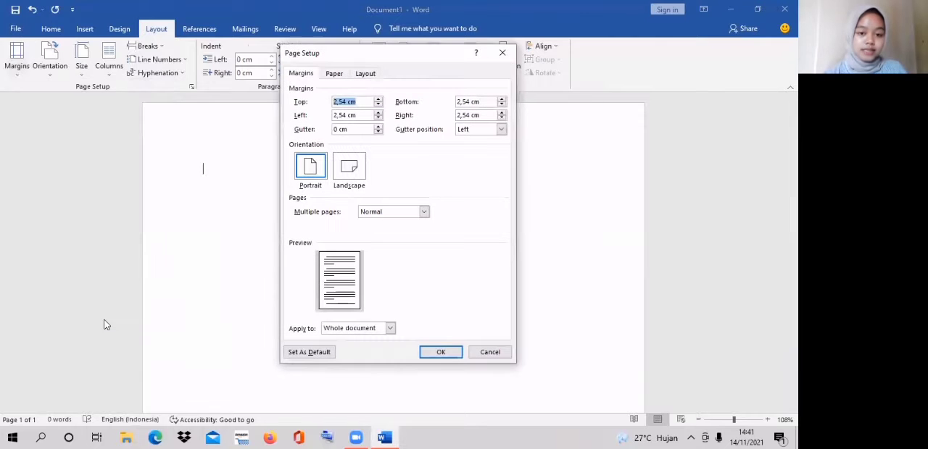
{"action": "left_click", "coordinate": [343, 102]}
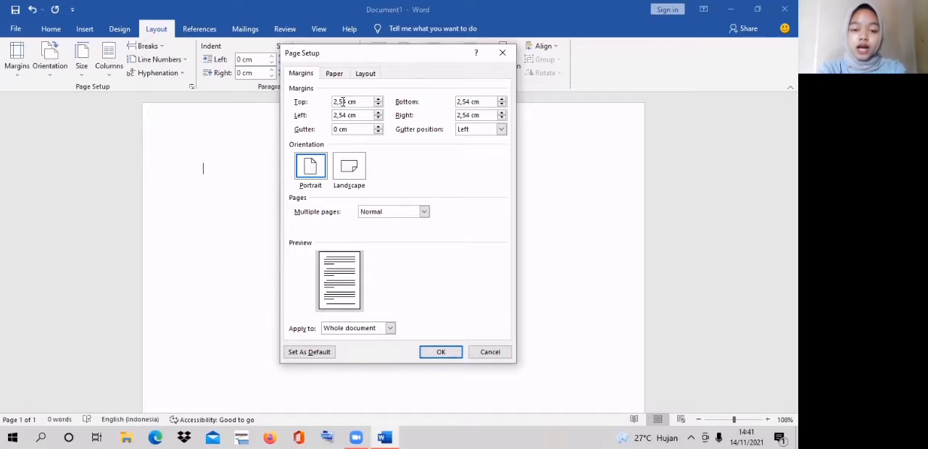
{"action": "key", "text": "BackSpace"}
{"action": "key", "text": "BackSpace"}
{"action": "key", "text": "BackSpace"}
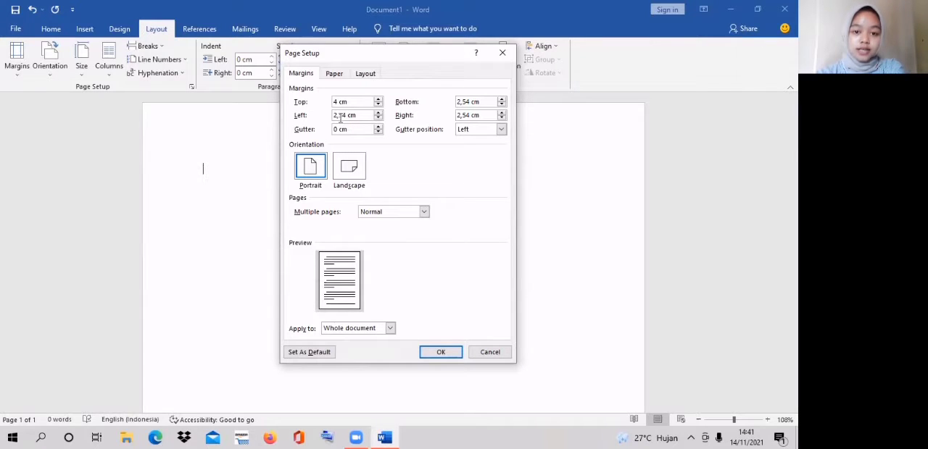
{"action": "left_click", "coordinate": [341, 115]}
{"action": "key", "text": "BackSpace"}
{"action": "key", "text": "BackSpace"}
{"action": "key", "text": "BackSpace"}
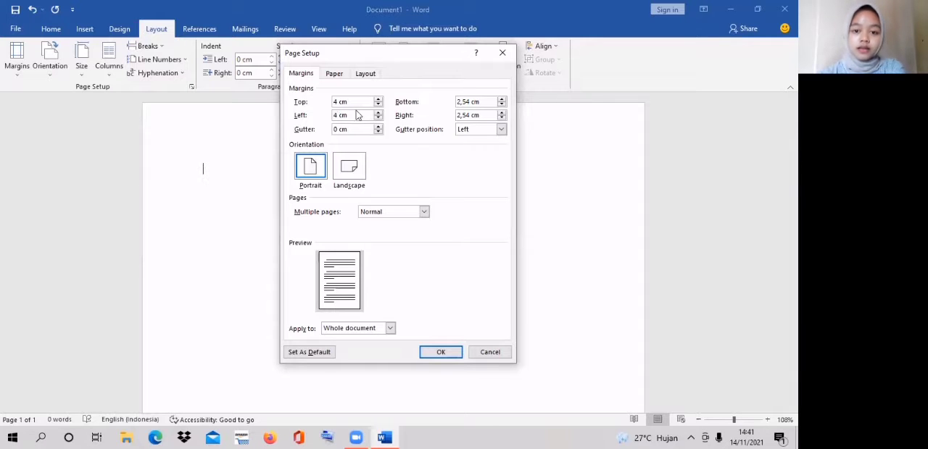
- Set the bottom and right margins to 3 cm and apply the page setup to the whole document
{"action": "left_click", "coordinate": [465, 102]}
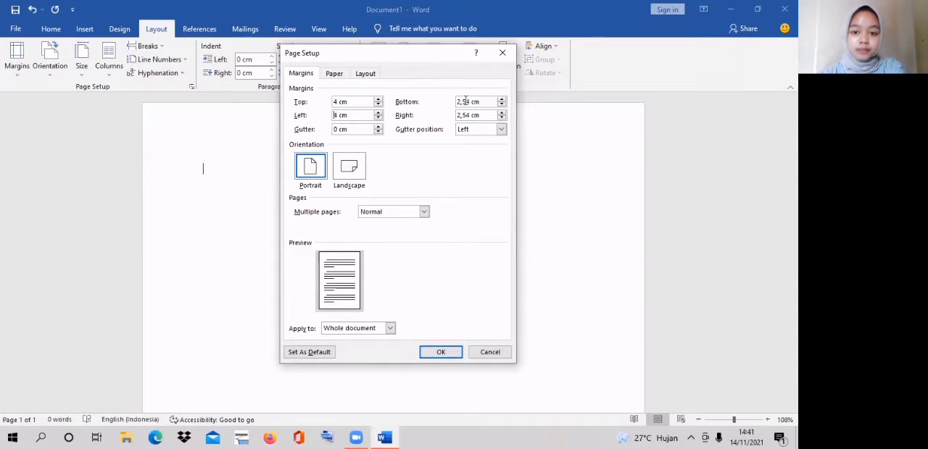
{"action": "key", "text": "BackSpace"}
{"action": "key", "text": "BackSpace"}
{"action": "key", "text": "BackSpace"}
{"action": "key", "text": "BackSpace"}
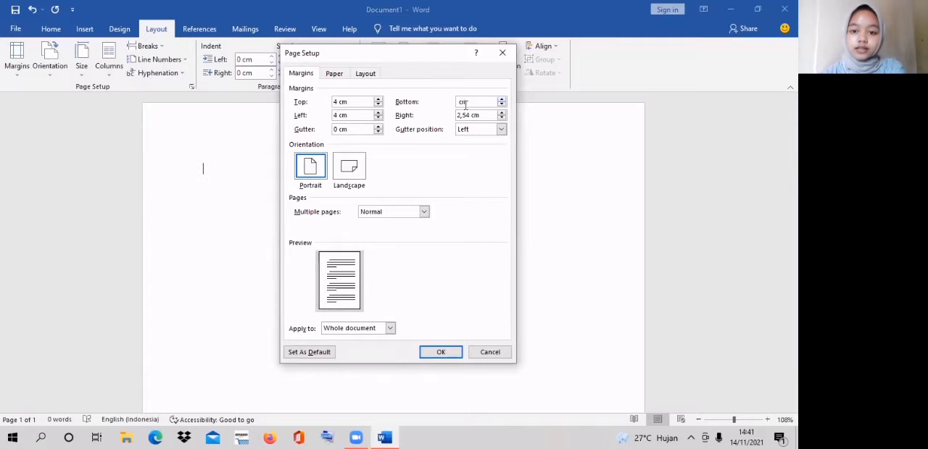
{"action": "type", "text": "3"}
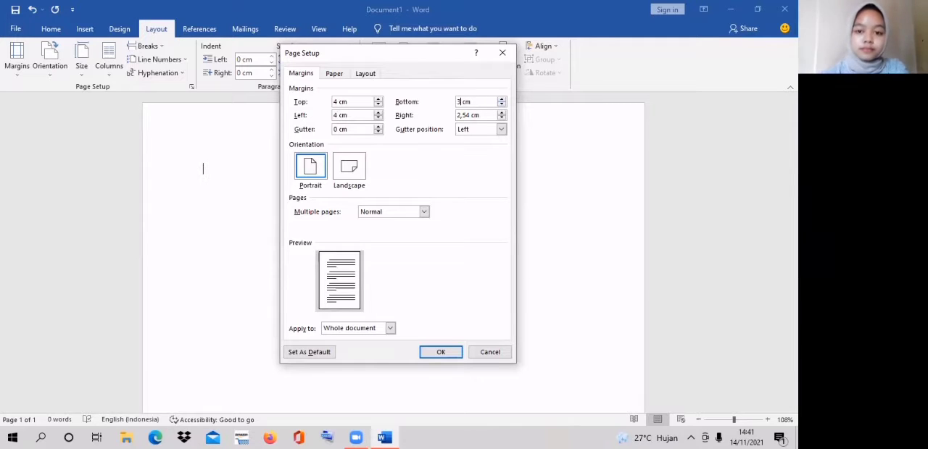
{"action": "left_click", "coordinate": [469, 114]}
{"action": "key", "text": "BackSpace"}
{"action": "key", "text": "BackSpace"}
{"action": "key", "text": "BackSpace"}
{"action": "key", "text": "BackSpace"}
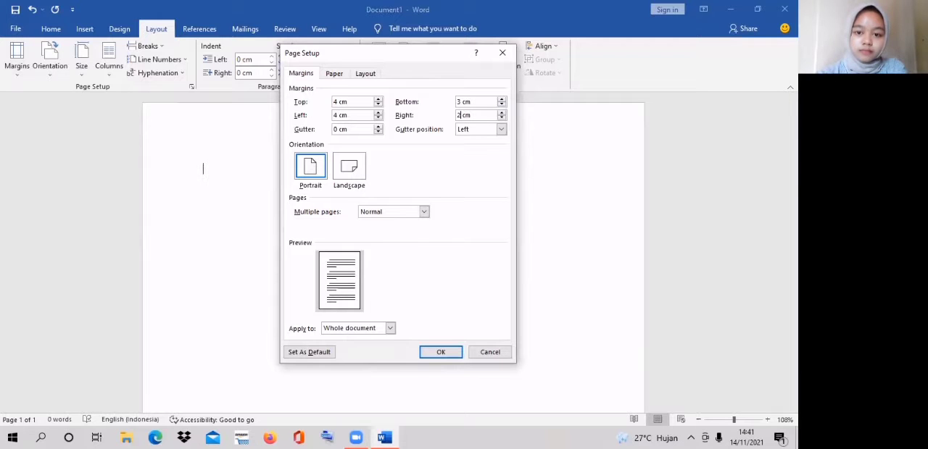
{"action": "type", "text": "3"}
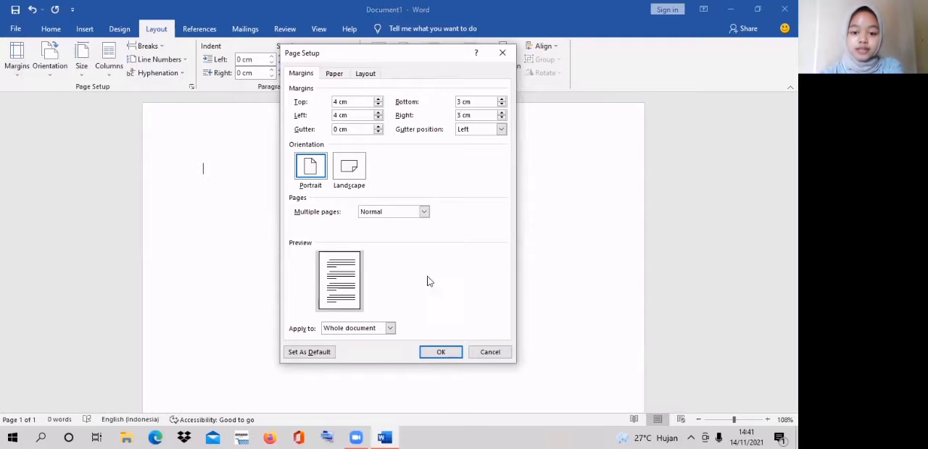
{"action": "left_click", "coordinate": [441, 352]}
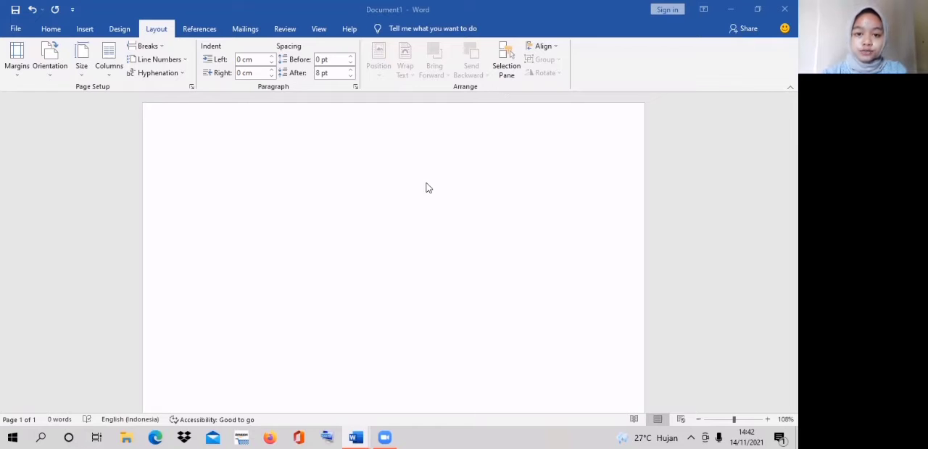
- Show the ruler around the page
{"action": "left_click", "coordinate": [318, 30]}
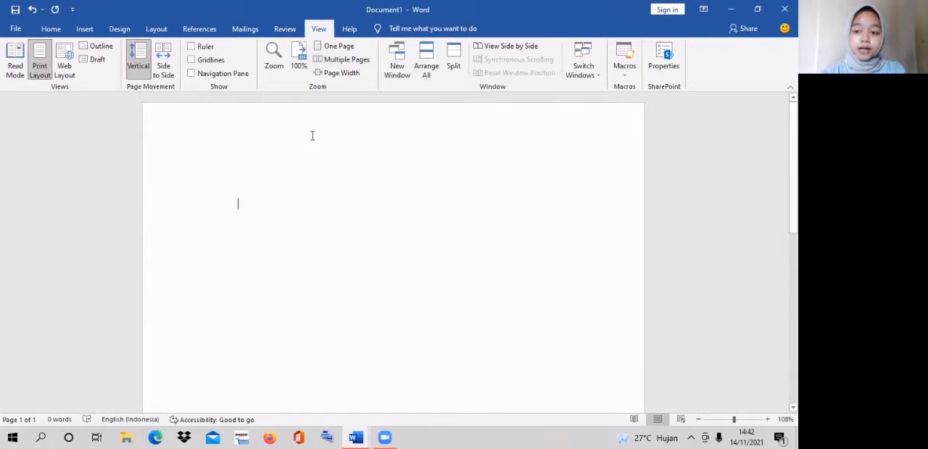
{"action": "left_click", "coordinate": [192, 47]}
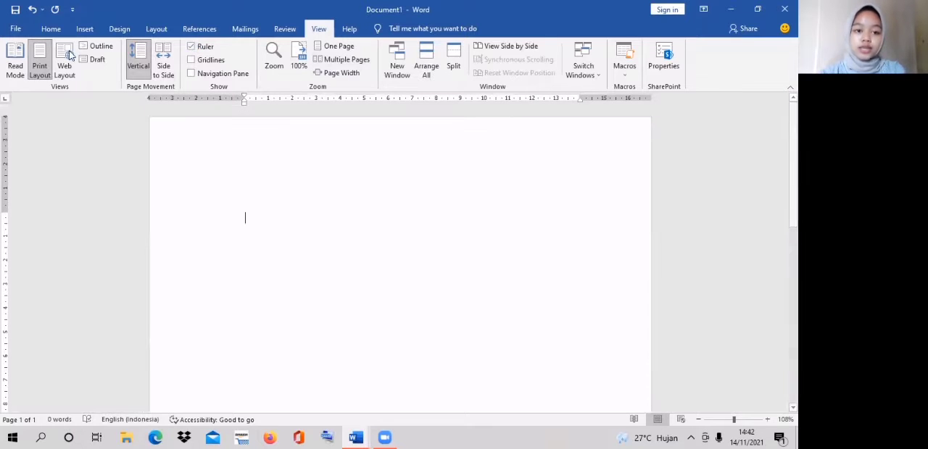
- Apply the No Spacing style to the empty first paragraph and centre it
{"action": "left_click", "coordinate": [45, 30]}
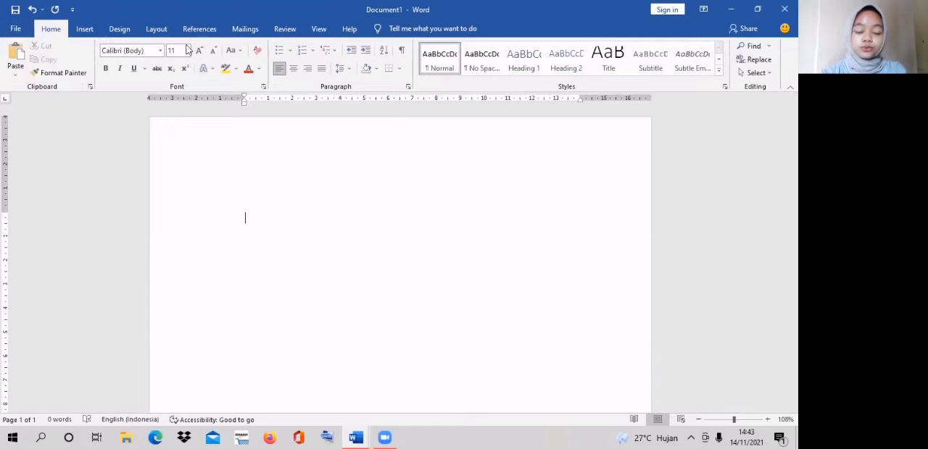
{"action": "left_click", "coordinate": [468, 66]}
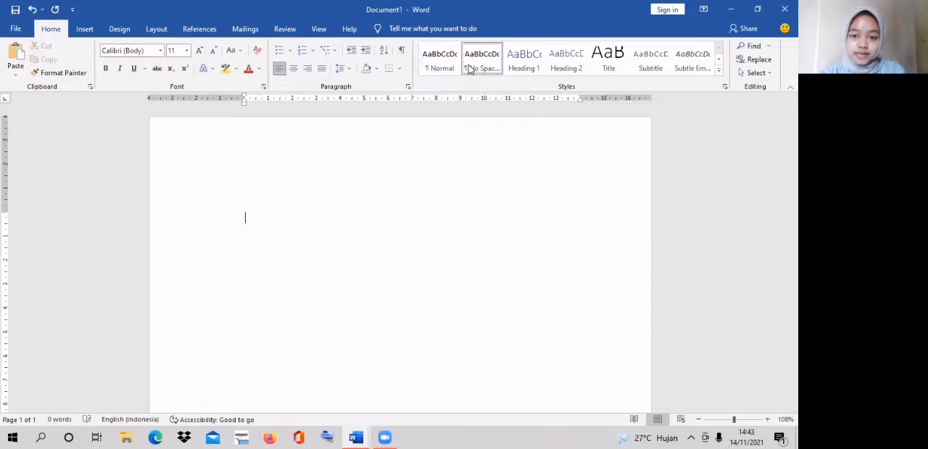
{"action": "left_click", "coordinate": [293, 68]}
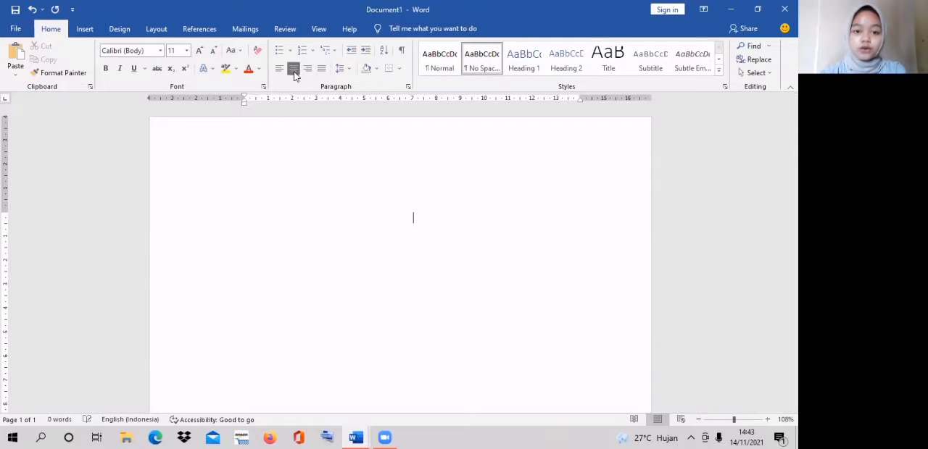
- Set the text font to Times New Roman with size 12
{"action": "left_click", "coordinate": [161, 54]}
{"action": "left_click", "coordinate": [150, 120]}
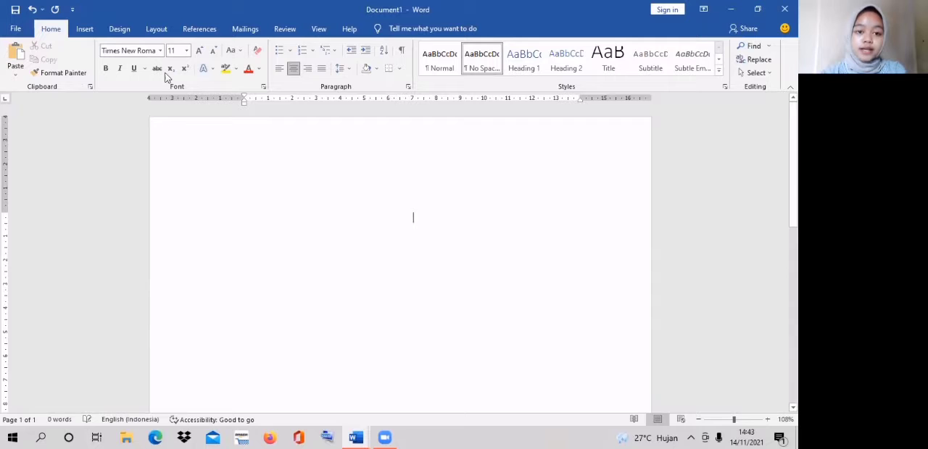
{"action": "left_click", "coordinate": [187, 50]}
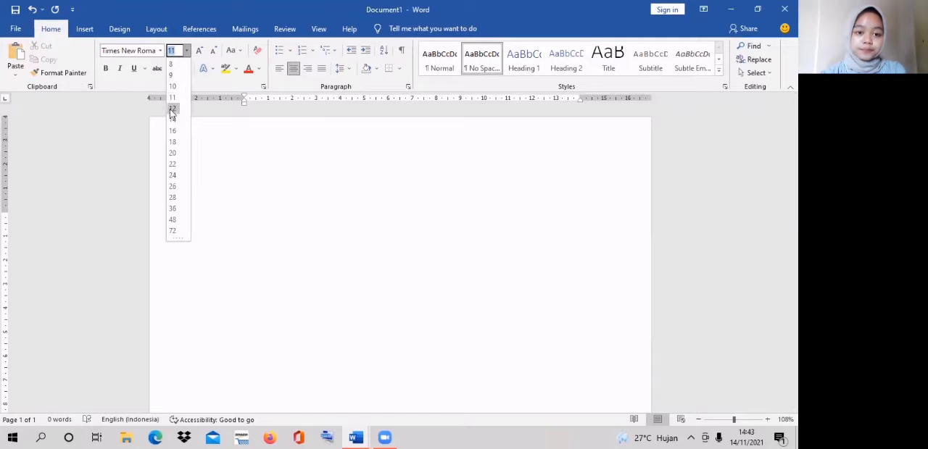
{"action": "left_click", "coordinate": [172, 109]}
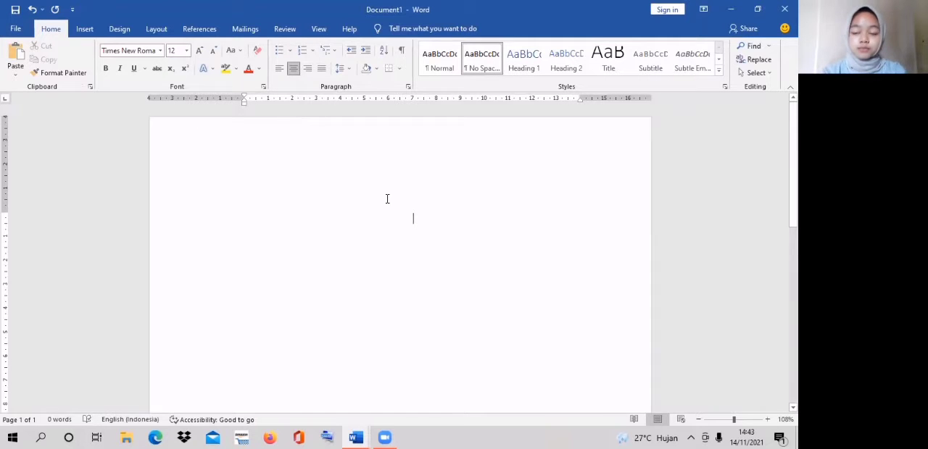
- Enter the title "LAPORAN TUGAS AKHIR" on the first line and make it bold
{"action": "type", "text": "LAPORAN"}
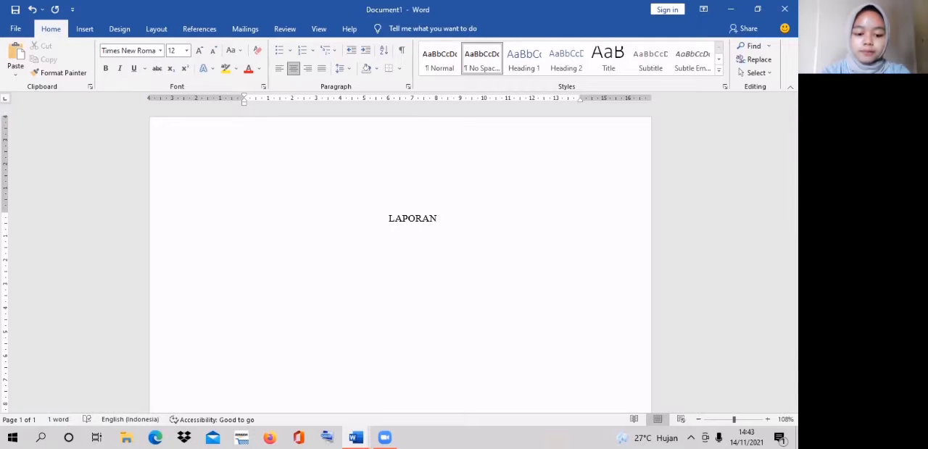
{"action": "type", "text": " TUG"}
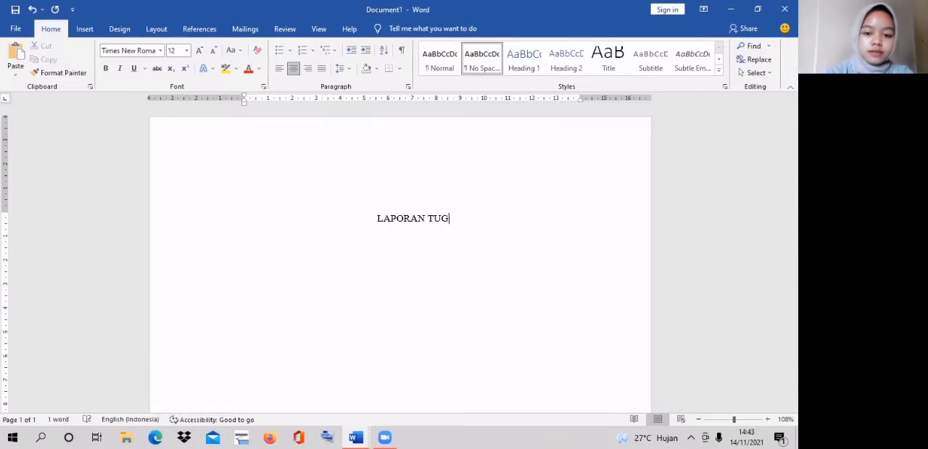
{"action": "type", "text": "AS AKHIR"}
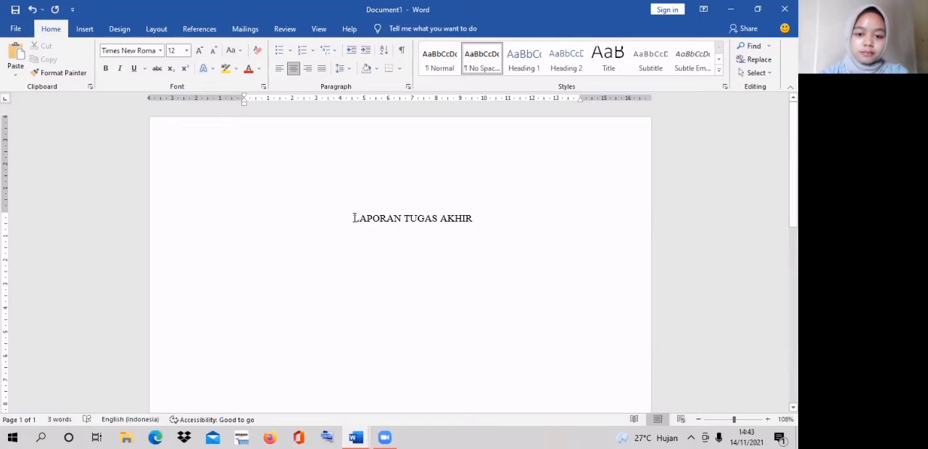
{"action": "left_click_drag", "start_coordinate": [354, 218], "coordinate": [461, 220]}
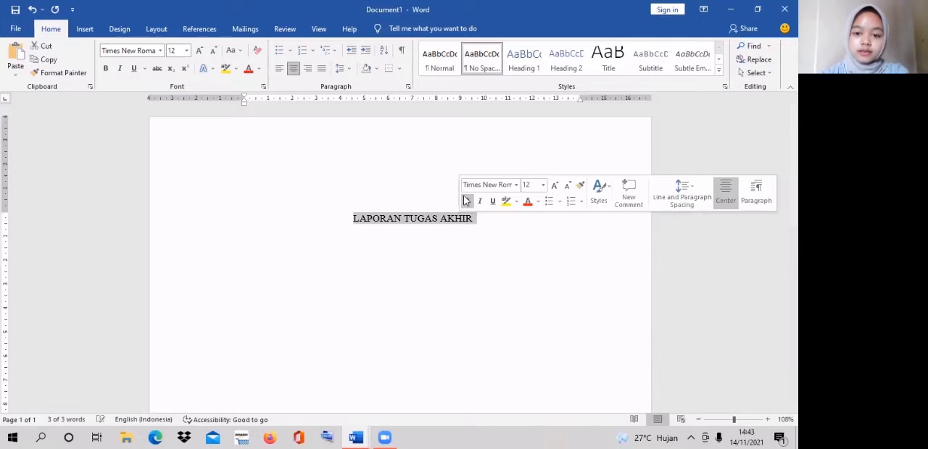
{"action": "left_click", "coordinate": [466, 201]}
{"action": "left_click", "coordinate": [489, 221]}
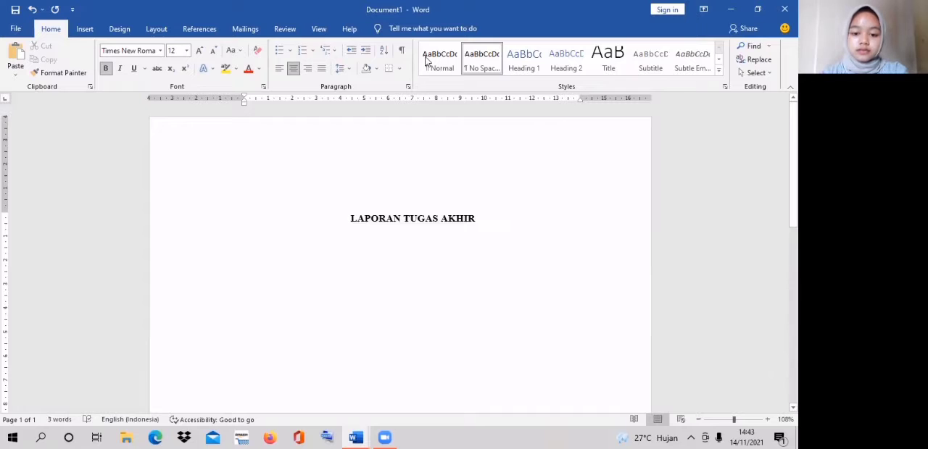
- Paste the "PERANCANGAN APLIKASI SISTEM INFORMASI GEOGRAFIS ( SIG ) HOTSPOT BERBASIS ANDROID" text below the title with merged formatting and centre it
{"action": "left_click", "coordinate": [392, 250]}
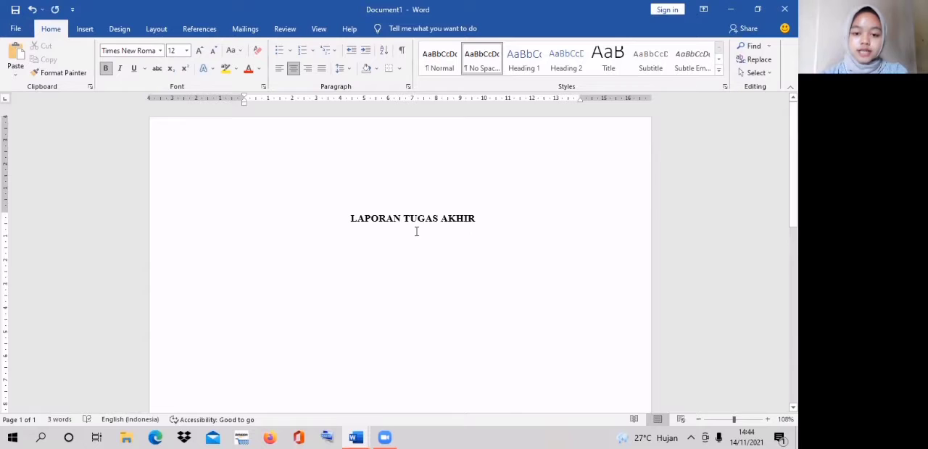
{"action": "right_click", "coordinate": [416, 231]}
{"action": "left_click", "coordinate": [458, 283]}
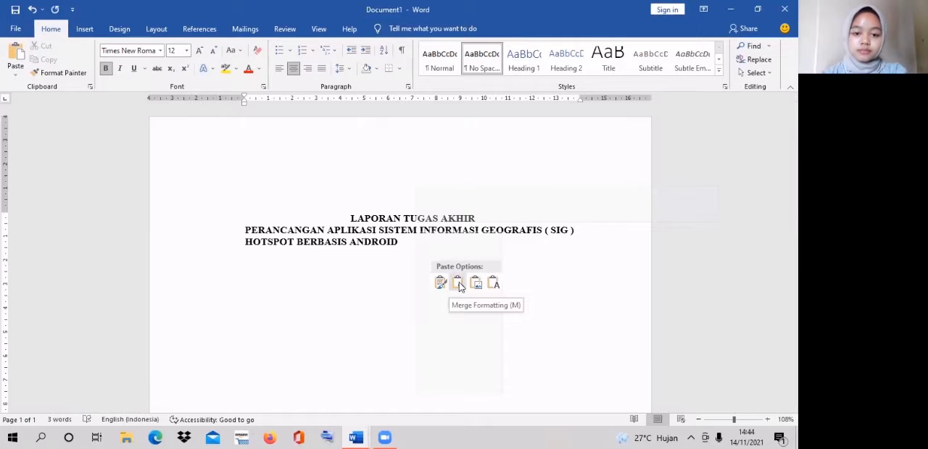
{"action": "left_click", "coordinate": [458, 285]}
{"action": "left_click_drag", "start_coordinate": [245, 228], "coordinate": [353, 252]}
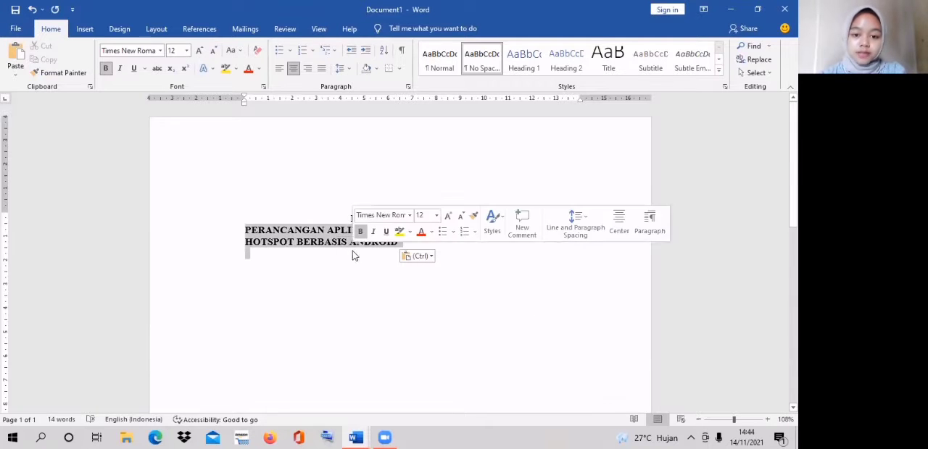
{"action": "left_click", "coordinate": [292, 69]}
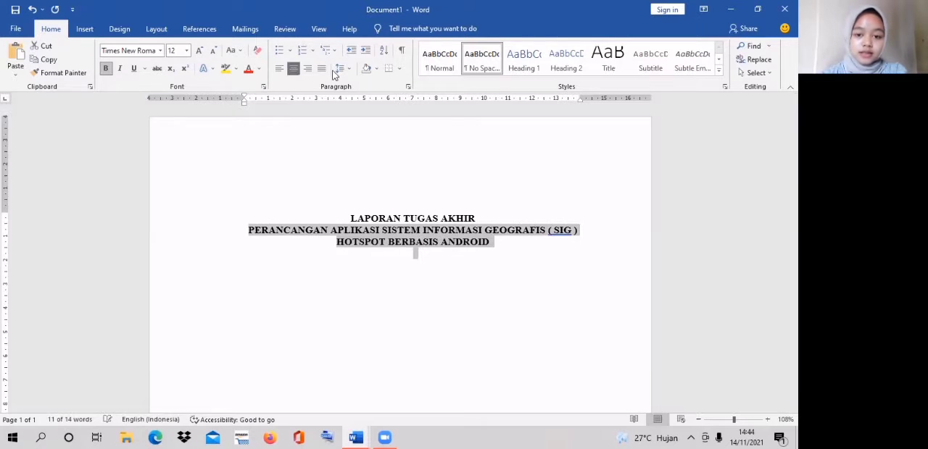
- Insert a blank line below "LAPORAN TUGAS AKHIR", add the "Diajukan untuk memenuhi" submission text under the subtitle, and start a new line after it
{"action": "left_click", "coordinate": [500, 212]}
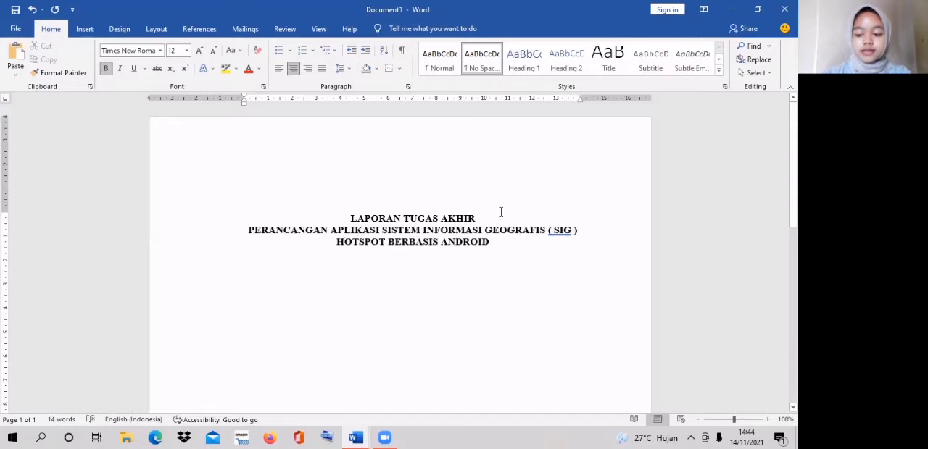
{"action": "key", "text": "Return"}
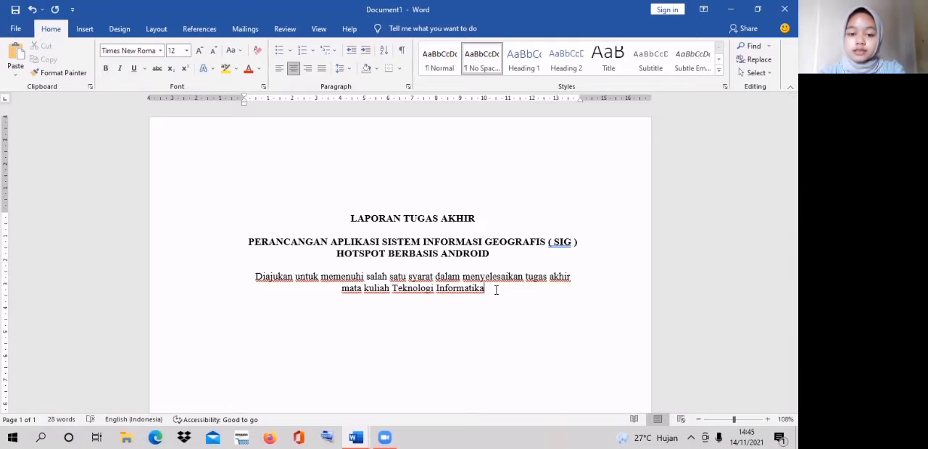
{"action": "key", "text": "Return"}
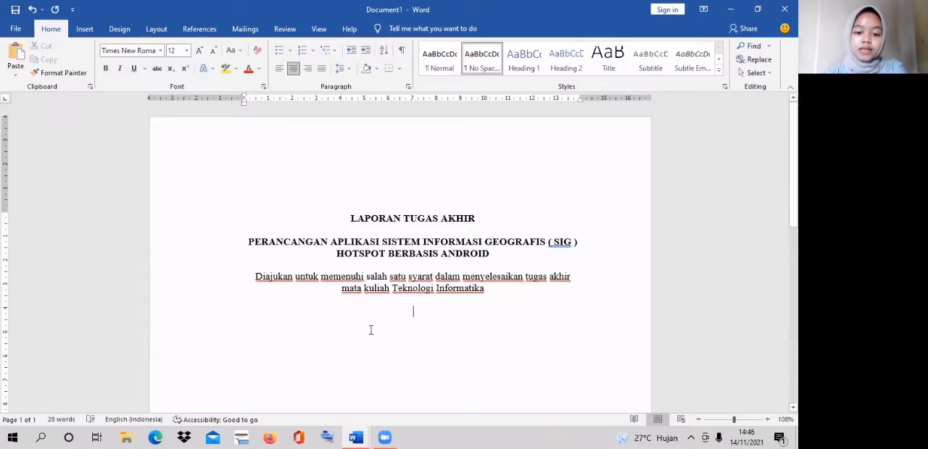
- Switch to File Explorer and copy the "logo unigal" image from the Pictures folder
{"action": "left_click", "coordinate": [125, 437]}
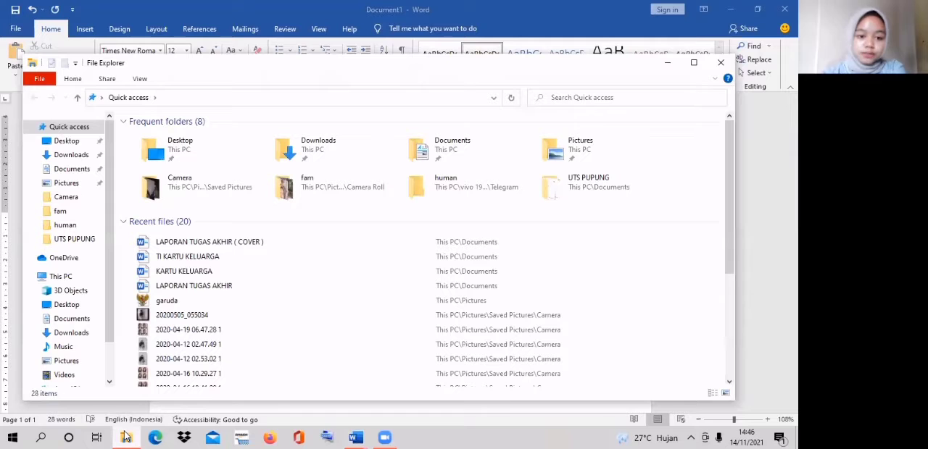
{"action": "left_click", "coordinate": [64, 187]}
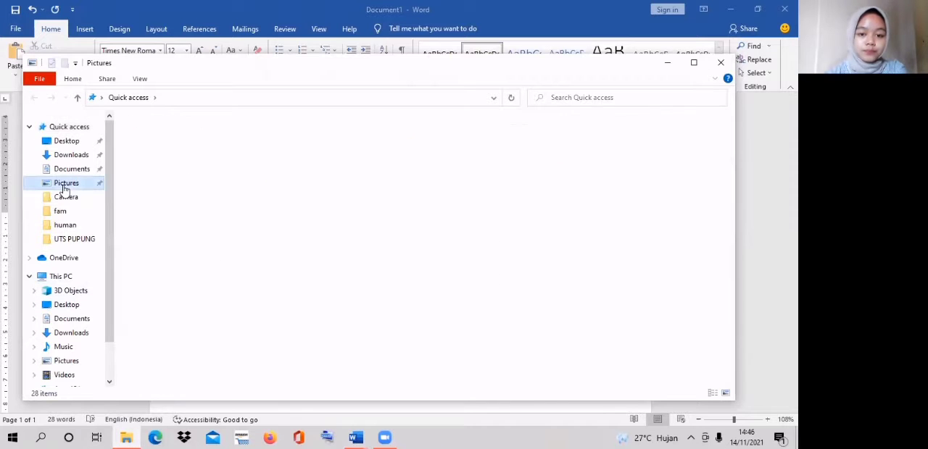
{"action": "left_click", "coordinate": [569, 141]}
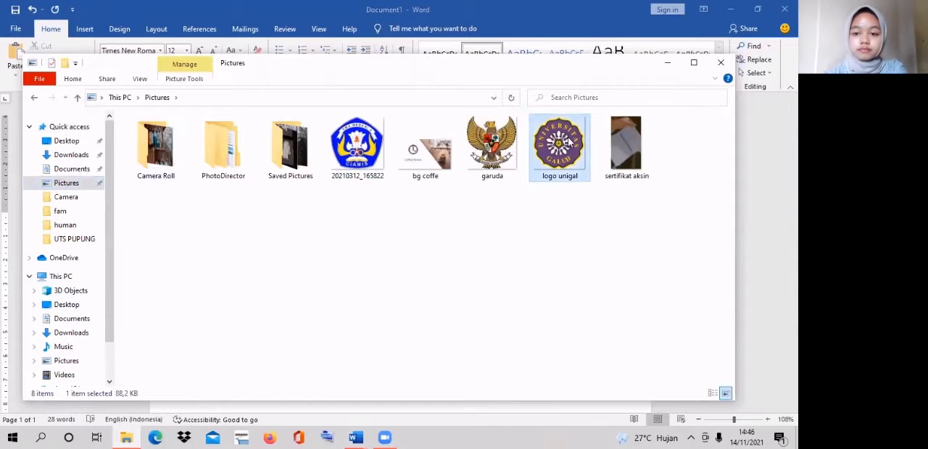
{"action": "right_click", "coordinate": [568, 139]}
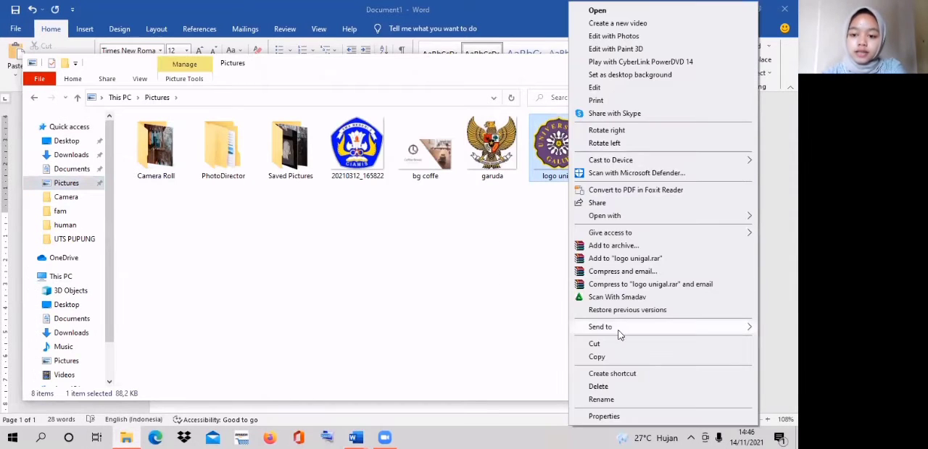
{"action": "left_click", "coordinate": [615, 360]}
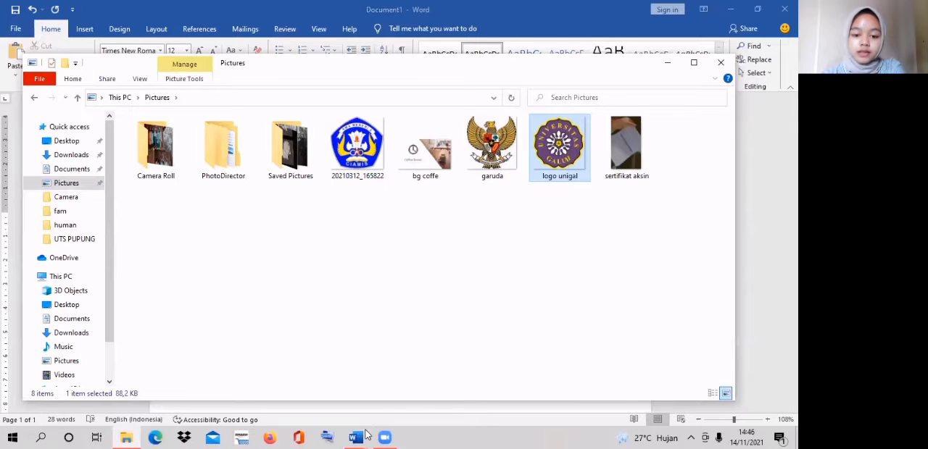
- Return to the Word document and paste the copied logo on the empty line below the submission text
{"action": "mouse_move", "coordinate": [360, 436]}
{"action": "left_click", "coordinate": [322, 403]}
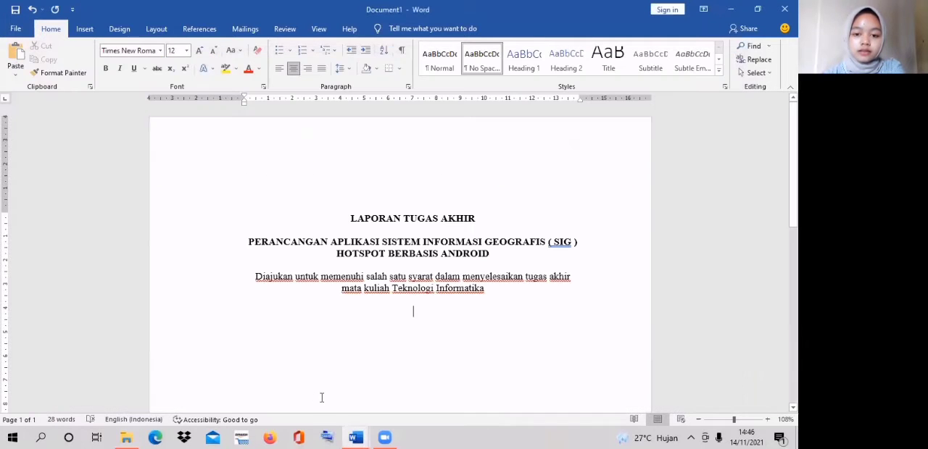
{"action": "left_click", "coordinate": [422, 313]}
{"action": "right_click", "coordinate": [422, 313]}
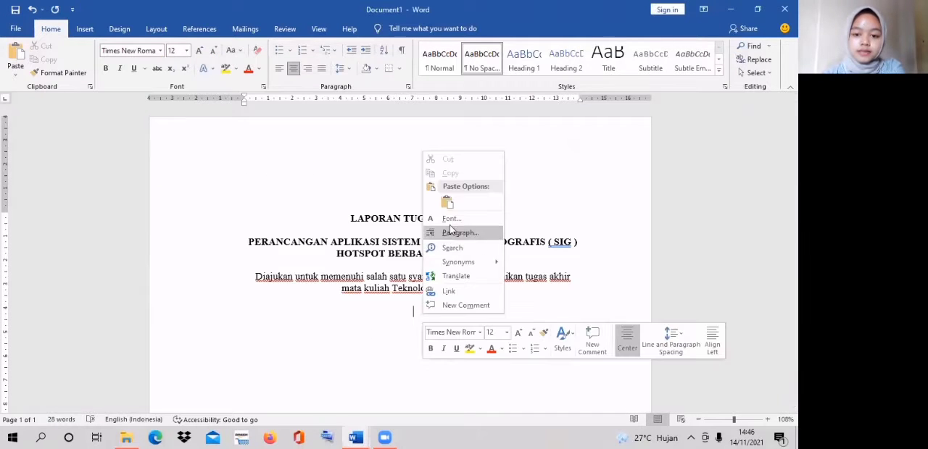
{"action": "left_click", "coordinate": [448, 203]}
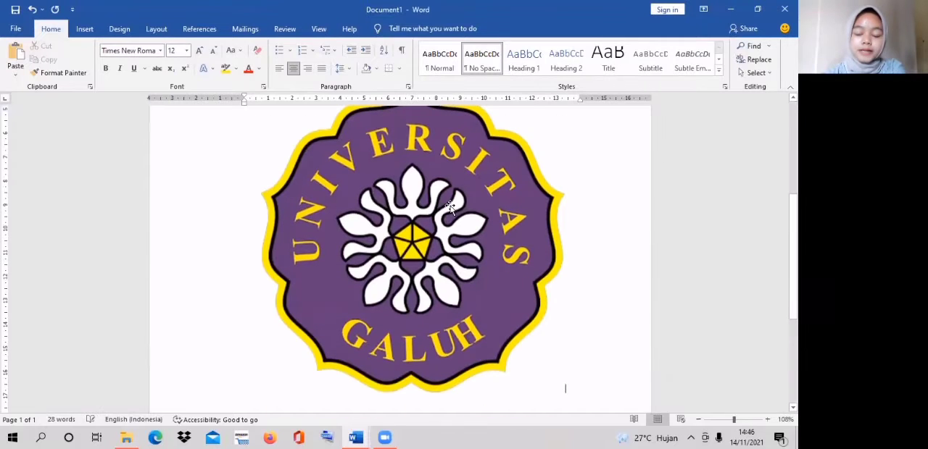
- Shrink the Universitas Galuh logo proportionally to about 9 cm wide
{"action": "left_click", "coordinate": [449, 208]}
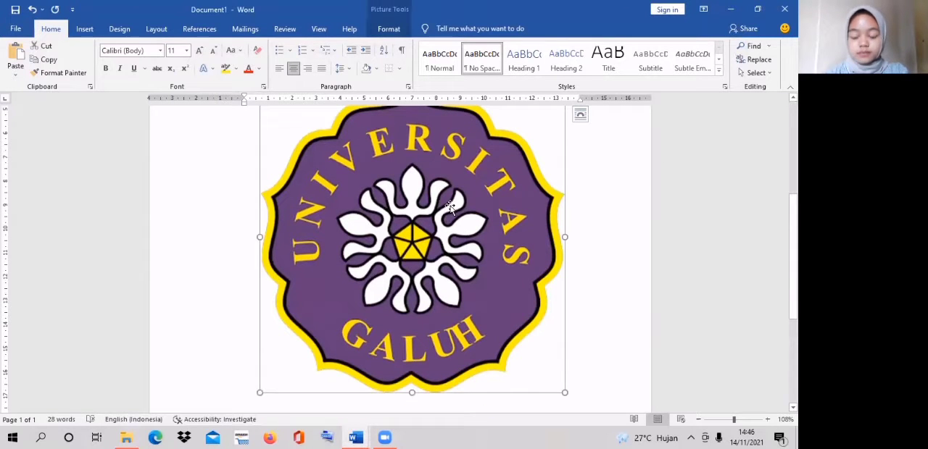
{"action": "left_click", "coordinate": [575, 166]}
{"action": "left_click", "coordinate": [519, 174]}
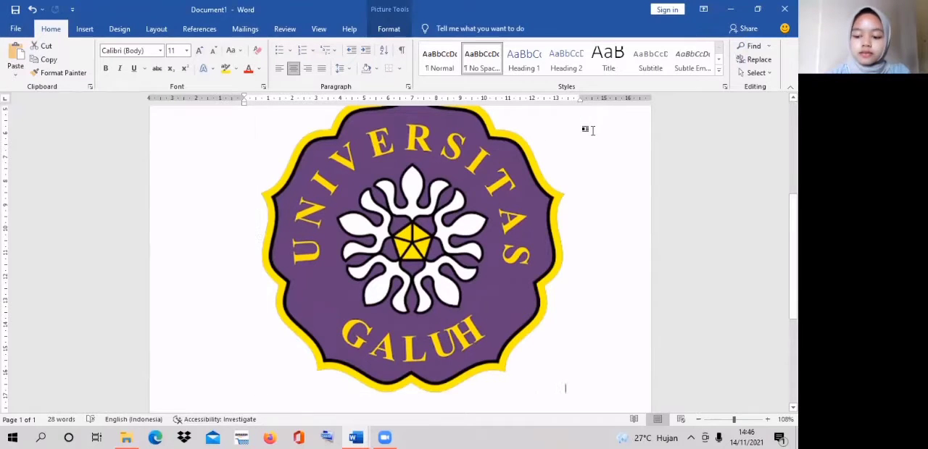
{"action": "left_click", "coordinate": [594, 131]}
{"action": "key", "text": "Up"}
{"action": "left_click", "coordinate": [478, 197]}
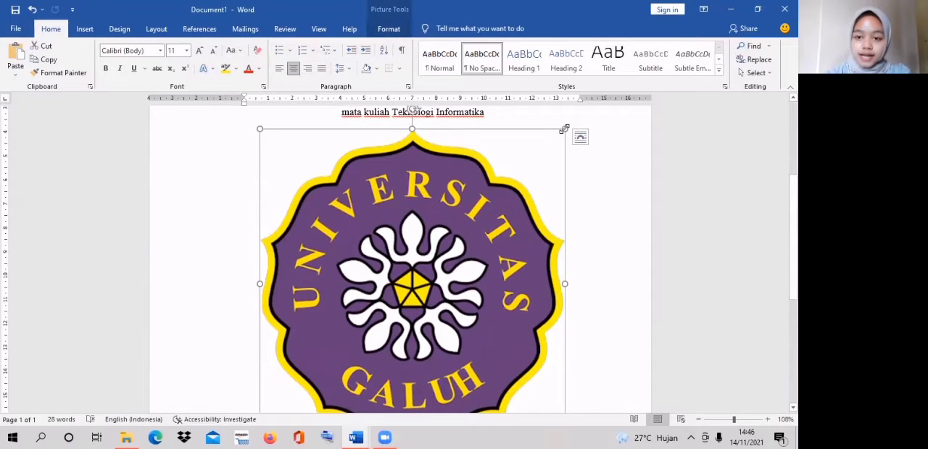
{"action": "left_click_drag", "start_coordinate": [565, 129], "coordinate": [475, 276]}
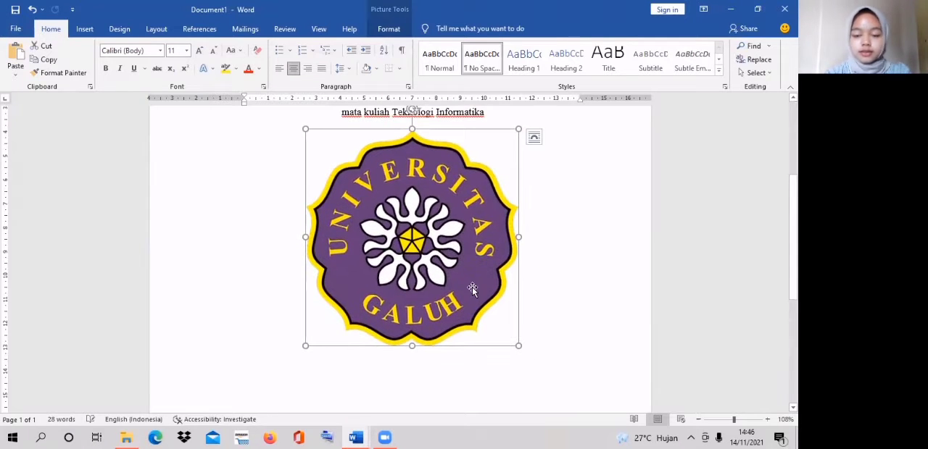
- Paste the "Disusun oleh :" text below the logo and start a new line after it
{"action": "left_click", "coordinate": [534, 286]}
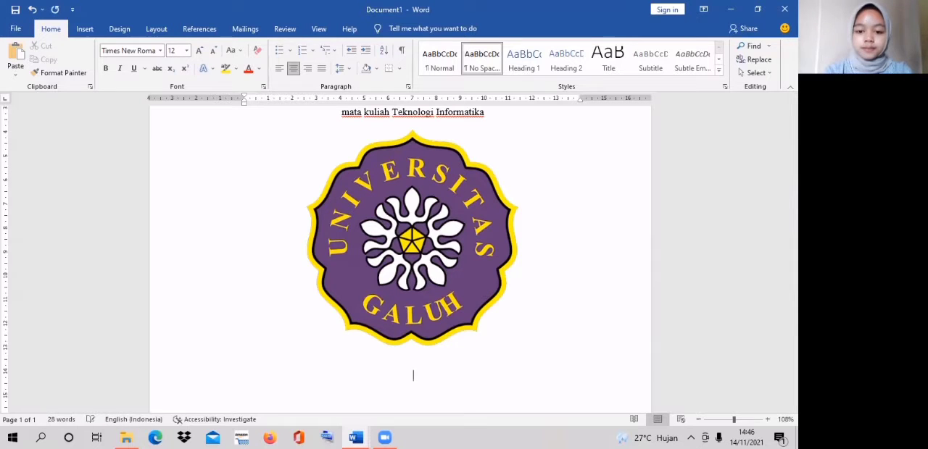
{"action": "key", "text": "ctrl+v"}
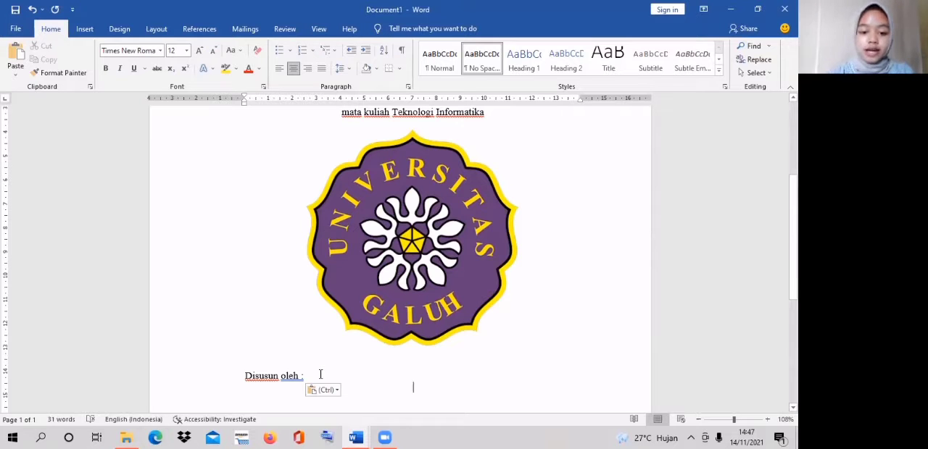
{"action": "left_click", "coordinate": [318, 375]}
{"action": "key", "text": "Return"}
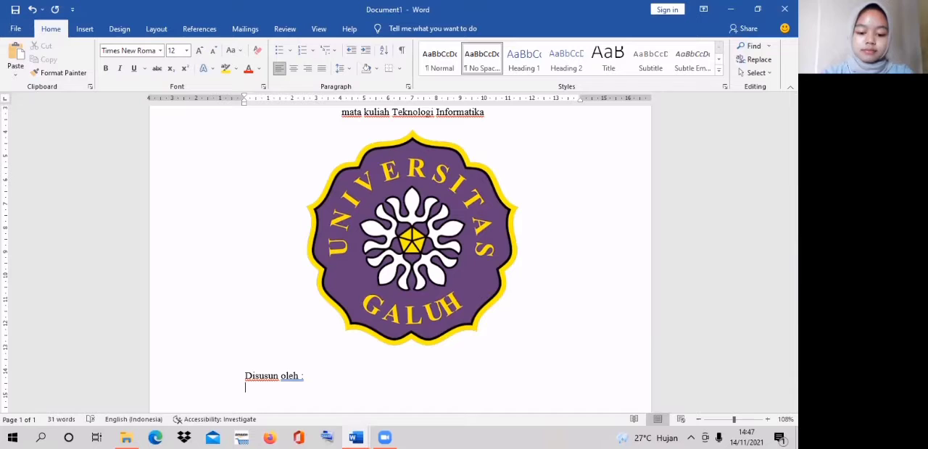
- Add "Nama" and "NIM" lines below "Disusun oleh :" with aligned colons, and fill in the student's name and student number
{"action": "key", "text": "Caps_Lock"}
{"action": "type", "text": "n"}
{"action": "key", "text": "BackSpace"}
{"action": "key", "text": "Caps_Lock"}
{"action": "type", "text": "N"}
{"action": "key", "text": "Caps_Lock"}
{"action": "type", "text": "ama"}
{"action": "key", "text": "Return"}
{"action": "key", "text": "Caps_Lock"}
{"action": "type", "text": "NIM"}
{"action": "left_click", "coordinate": [283, 392]}
{"action": "key", "text": "Tab"}
{"action": "type", "text": ":"}
{"action": "key", "text": "Caps_Lock"}
{"action": "key", "text": "Caps_Lock"}
{"action": "type", "text": "A"}
{"action": "key", "text": "Caps_Lock"}
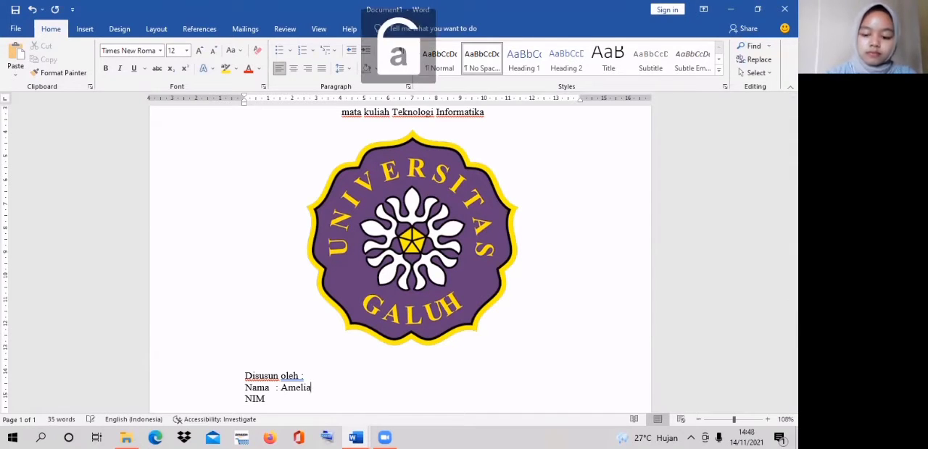
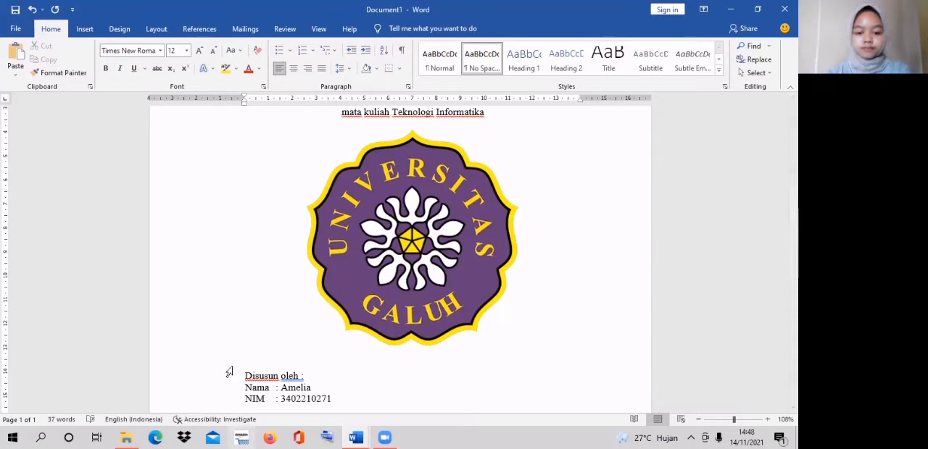
- Centre the "Disusun oleh :", "Nama" and "NIM" lines below the logo
{"action": "left_click_drag", "start_coordinate": [242, 374], "coordinate": [331, 400]}
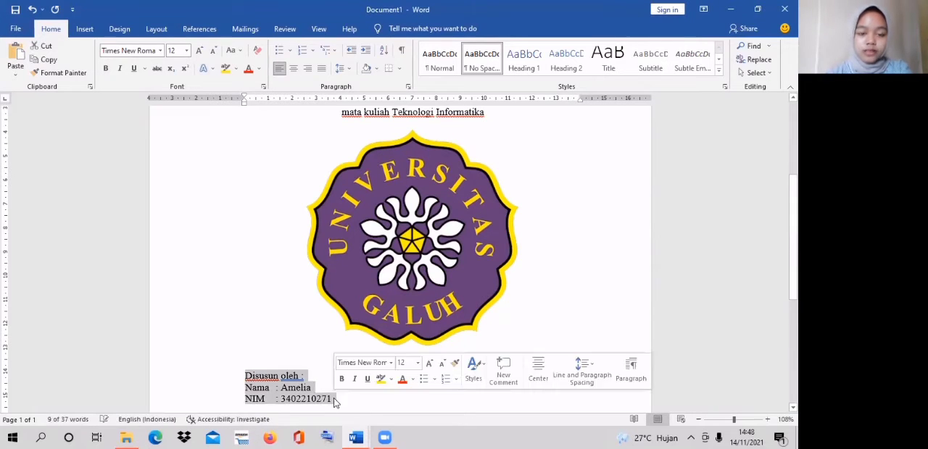
{"action": "left_click", "coordinate": [294, 69]}
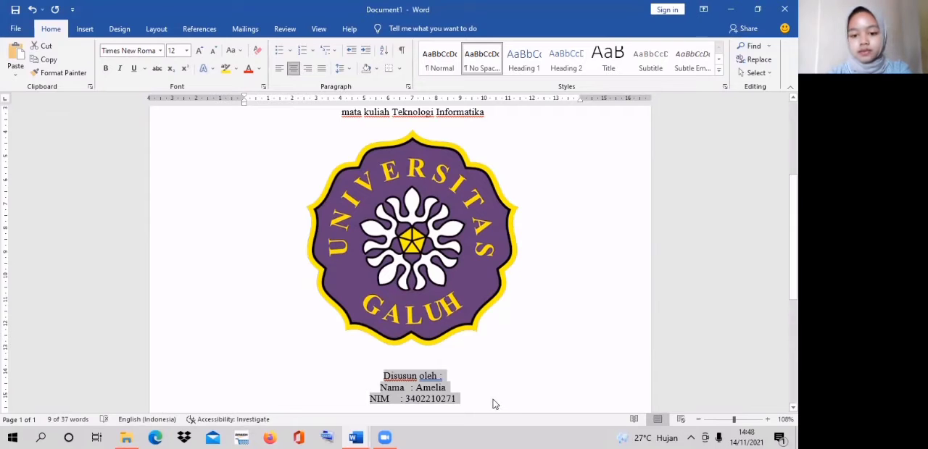
{"action": "left_click", "coordinate": [461, 391]}
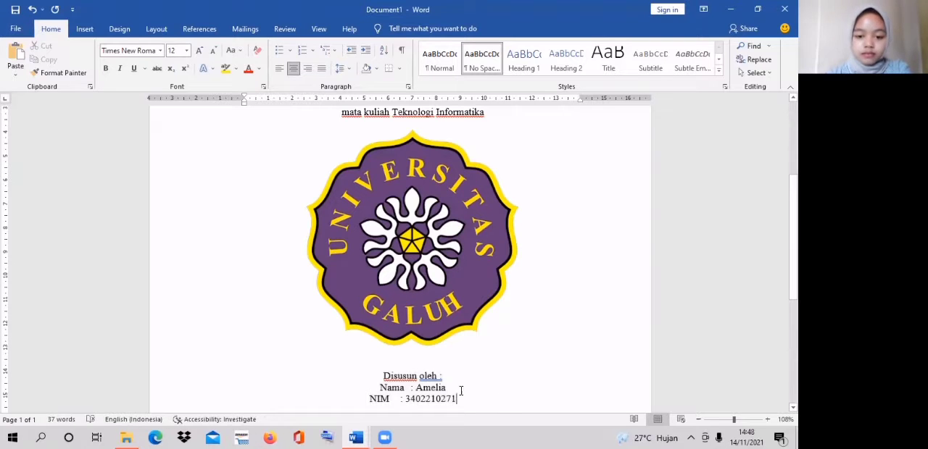
- Set the "Nama" and "NIM" lines to justified alignment and indent them to about 4.75 cm, under "Disusun oleh :"
{"action": "left_click", "coordinate": [381, 389]}
{"action": "key", "text": "Tab"}
{"action": "key", "text": "Tab"}
{"action": "key", "text": "Tab"}
{"action": "key", "text": "Tab"}
{"action": "key", "text": "Tab"}
{"action": "left_click", "coordinate": [500, 393]}
{"action": "left_click_drag", "start_coordinate": [397, 388], "coordinate": [457, 400]}
{"action": "key", "text": "ctrl+l"}
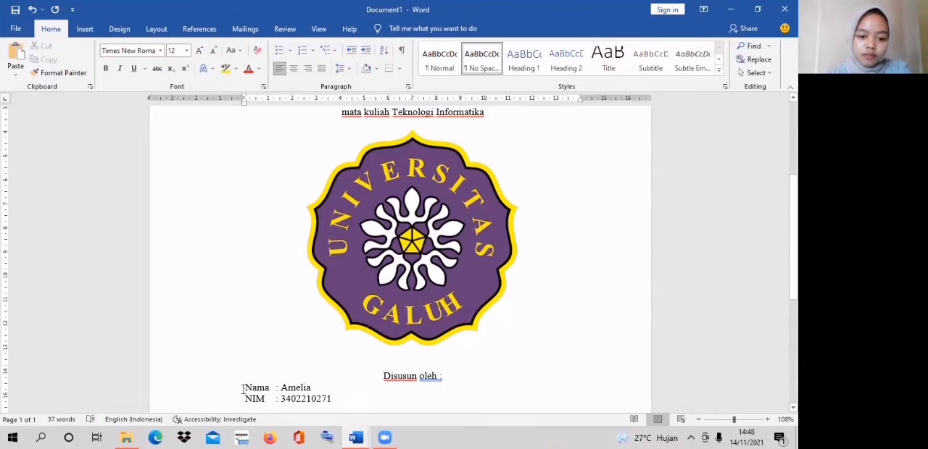
{"action": "left_click_drag", "start_coordinate": [244, 105], "coordinate": [358, 112]}
{"action": "left_click", "coordinate": [477, 401]}
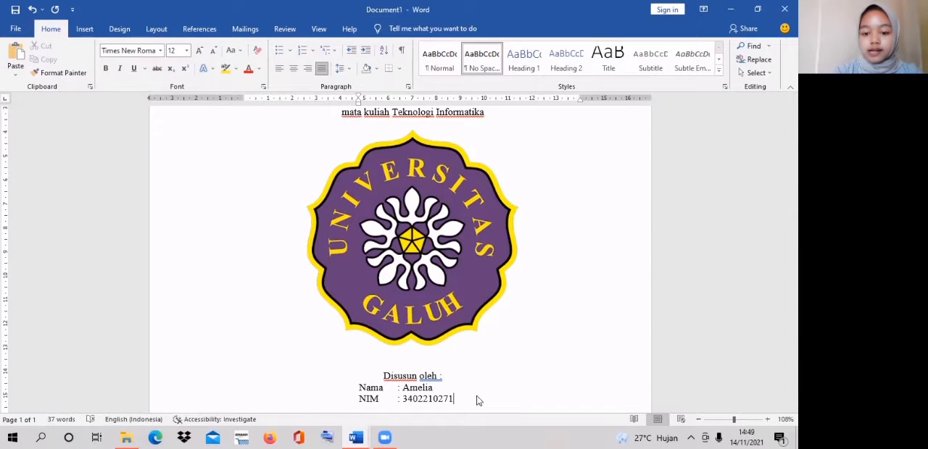
- Leave two blank lines below the "NIM" line and paste the bold "JURUSAN MANAJEMEN FAKULTAS EKONOMI UNIVERSITAS GALUH CIAMIS" block
{"action": "key", "text": "Return"}
{"action": "key", "text": "Return"}
{"action": "key", "text": "Return"}
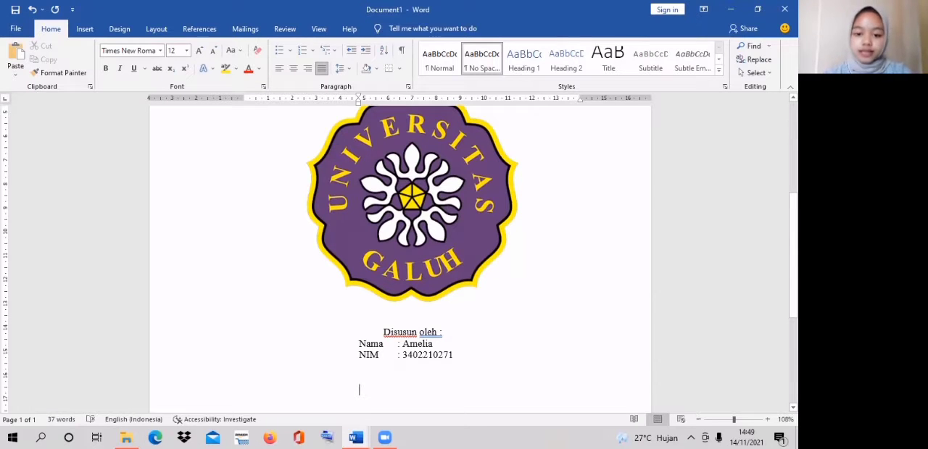
{"action": "key", "text": "ctrl+v"}
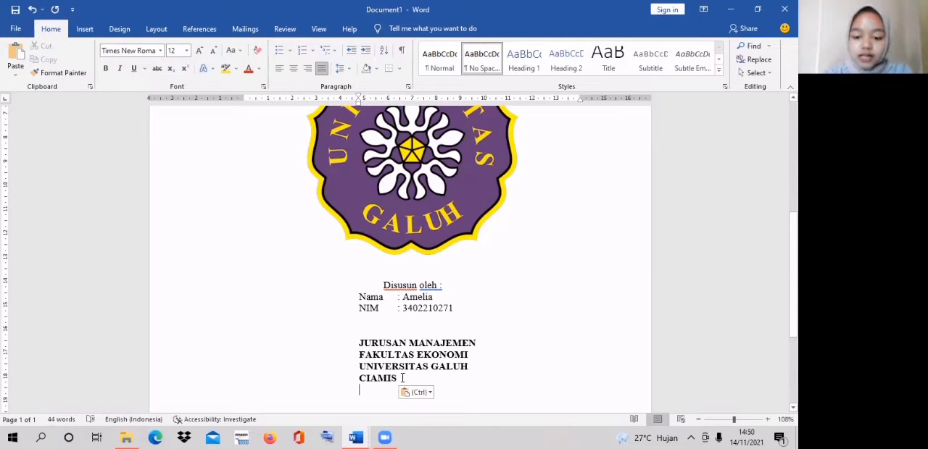
- Add the year "2021" on the line below "CIAMIS" and make it bold
{"action": "type", "text": "2021"}
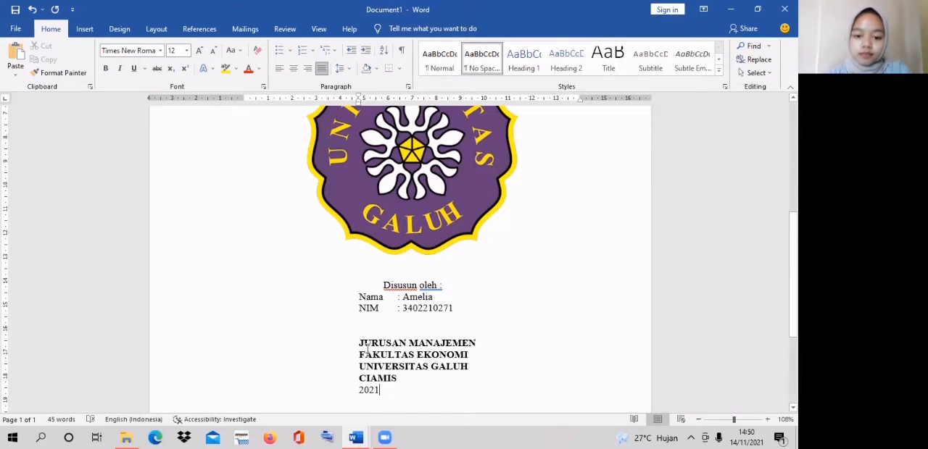
{"action": "left_click_drag", "start_coordinate": [358, 391], "coordinate": [384, 393]}
{"action": "left_click", "coordinate": [389, 371]}
{"action": "left_click", "coordinate": [390, 391]}
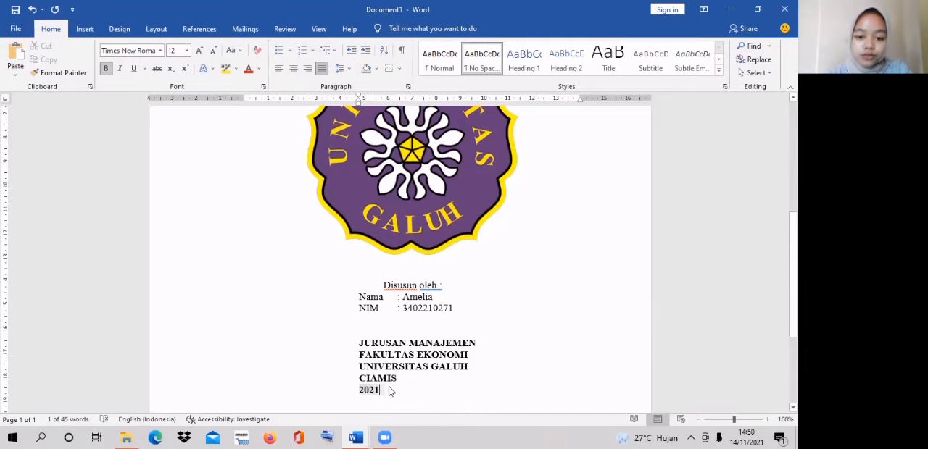
- Centre the block from "JURUSAN MANAJEMEN" to "2021" and pull its left indent back to about the left margin
{"action": "left_click_drag", "start_coordinate": [356, 342], "coordinate": [384, 391]}
{"action": "left_click", "coordinate": [293, 68]}
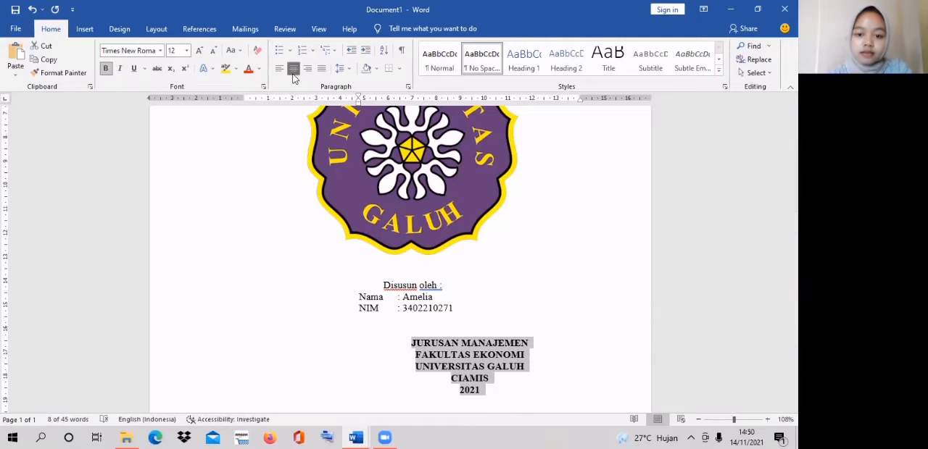
{"action": "left_click_drag", "start_coordinate": [359, 101], "coordinate": [240, 124]}
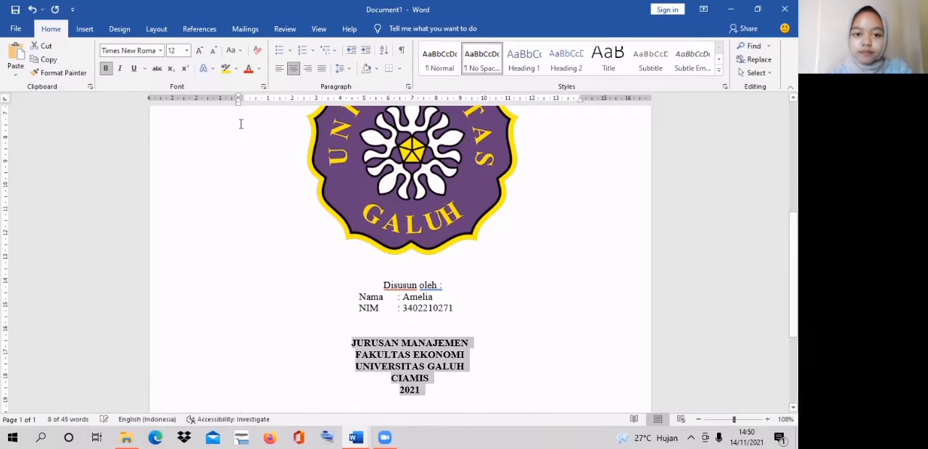
- Insert two blank lines between the logo and "Disusun oleh :"
{"action": "left_click", "coordinate": [591, 259]}
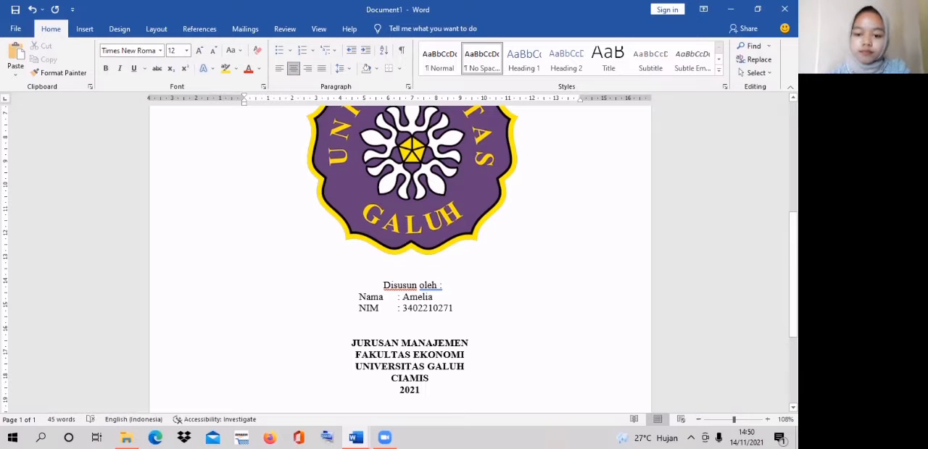
{"action": "key", "text": "Return"}
{"action": "key", "text": "Return"}
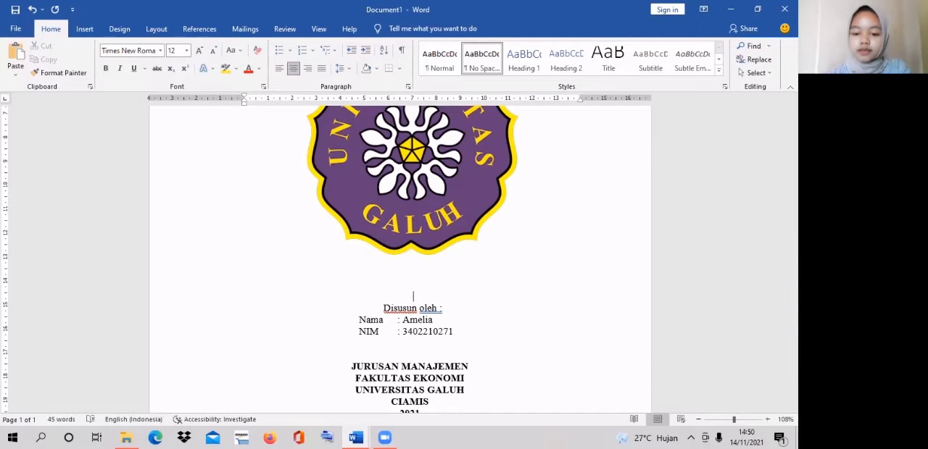
{"action": "key", "text": "ctrl+End"}
{"action": "key", "text": "Up"}
{"action": "key", "text": "Up"}
{"action": "key", "text": "Up"}
{"action": "key", "text": "Up"}
{"action": "key", "text": "Up"}
{"action": "key", "text": "Up"}
{"action": "key", "text": "Up"}
{"action": "key", "text": "Up"}
{"action": "key", "text": "Up"}
{"action": "key", "text": "Up"}
{"action": "key", "text": "Up"}
{"action": "key", "text": "Up"}
{"action": "key", "text": "Up"}
{"action": "key", "text": "Up"}
{"action": "key", "text": "Up"}
{"action": "key", "text": "Up"}
{"action": "key", "text": "Up"}
{"action": "key", "text": "Up"}
{"action": "key", "text": "Up"}
{"action": "key", "text": "Up"}
{"action": "key", "text": "Up"}
{"action": "key", "text": "Up"}
{"action": "key", "text": "Up"}
{"action": "key", "text": "Up"}
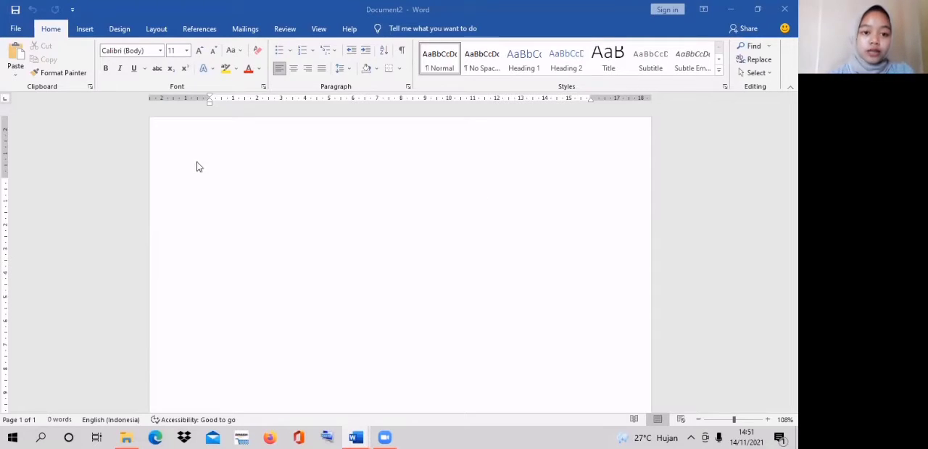
- Set the page of the blank Document2 to landscape orientation and A4 paper size
{"action": "left_click", "coordinate": [157, 29]}
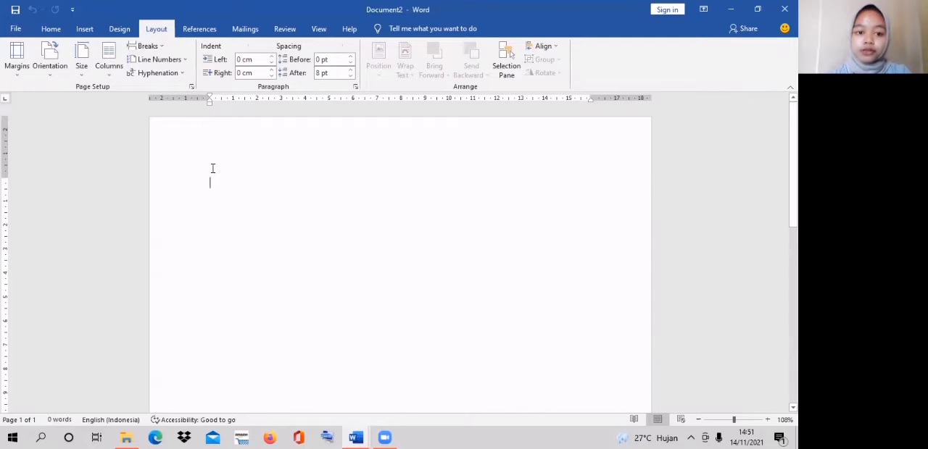
{"action": "left_click", "coordinate": [51, 49]}
{"action": "left_click", "coordinate": [88, 123]}
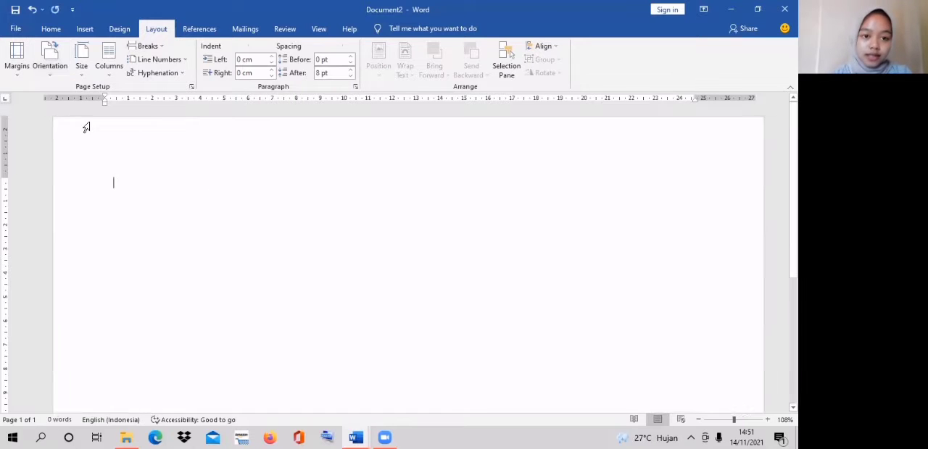
{"action": "left_click", "coordinate": [81, 57]}
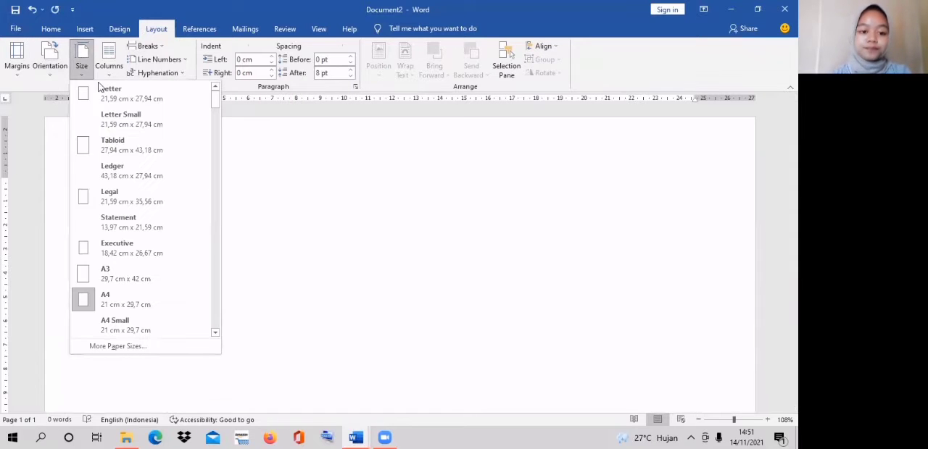
{"action": "left_click", "coordinate": [108, 297]}
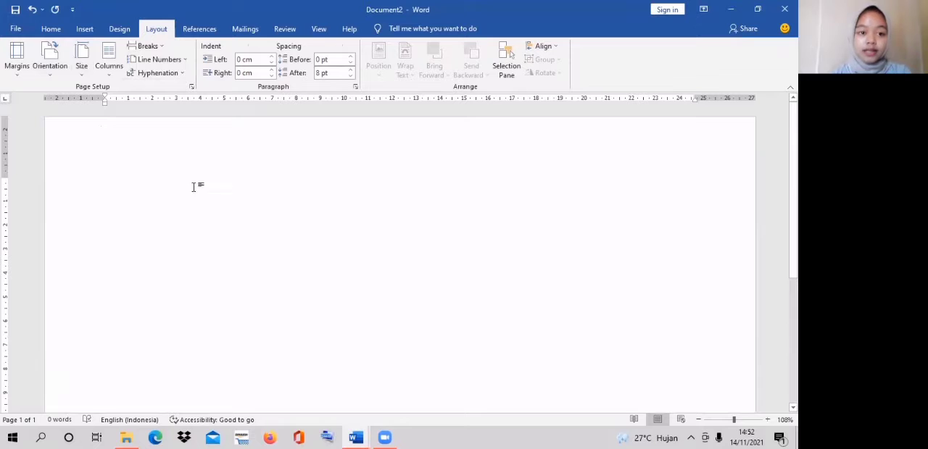
- Open the custom page margins and set the top and left margins to 0 cm
{"action": "left_click", "coordinate": [17, 57]}
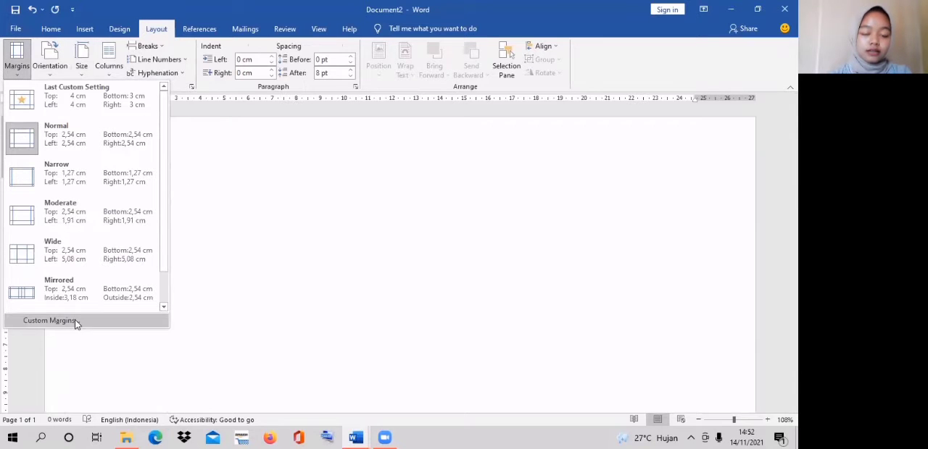
{"action": "left_click", "coordinate": [75, 320]}
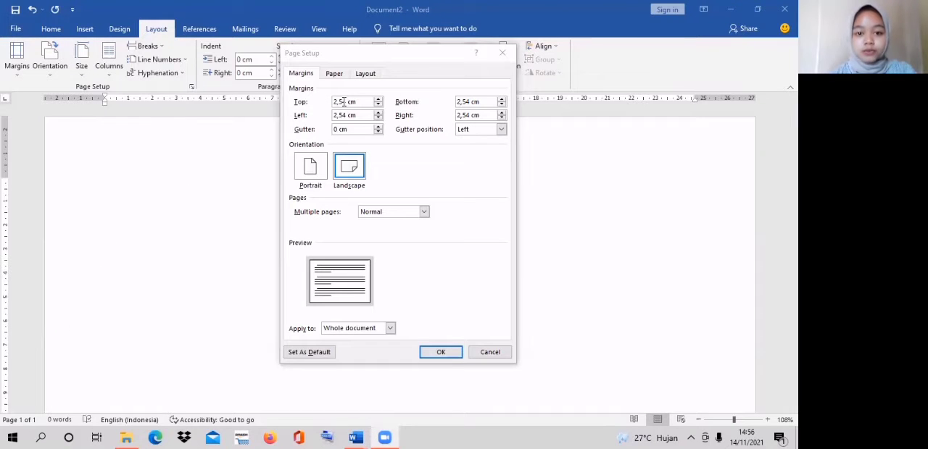
{"action": "left_click", "coordinate": [345, 101]}
{"action": "key", "text": "BackSpace"}
{"action": "key", "text": "BackSpace"}
{"action": "key", "text": "BackSpace"}
{"action": "key", "text": "BackSpace"}
{"action": "type", "text": "0"}
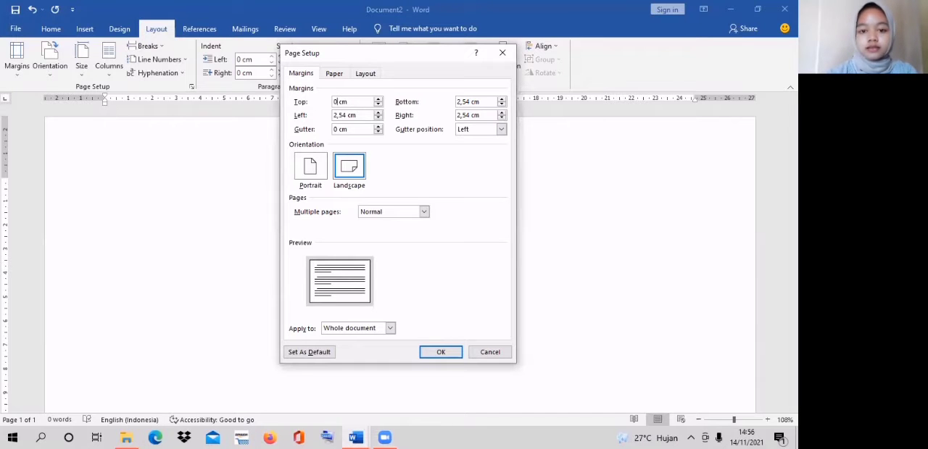
{"action": "left_click", "coordinate": [348, 114]}
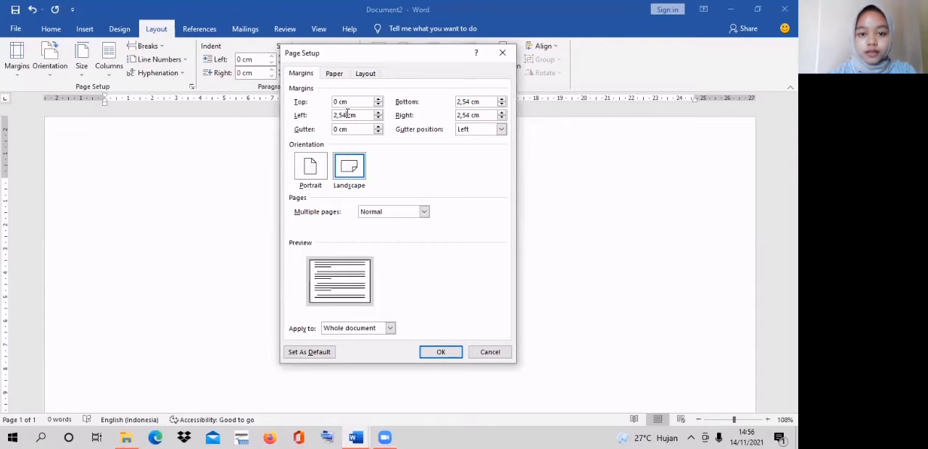
{"action": "key", "text": "BackSpace"}
{"action": "key", "text": "BackSpace"}
{"action": "key", "text": "BackSpace"}
{"action": "key", "text": "BackSpace"}
{"action": "type", "text": "0"}
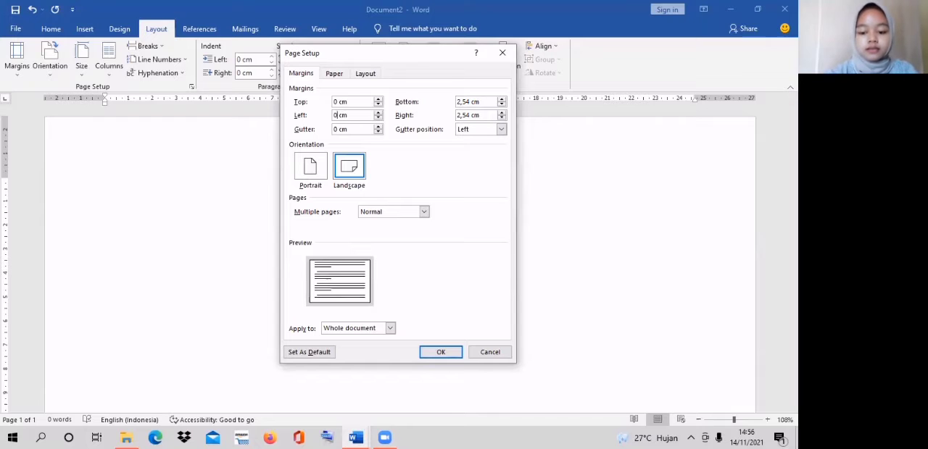
- Set the bottom and right page margins to 0 cm and apply the margin settings
{"action": "left_click", "coordinate": [469, 102]}
{"action": "key", "text": "BackSpace"}
{"action": "key", "text": "BackSpace"}
{"action": "key", "text": "BackSpace"}
{"action": "key", "text": "BackSpace"}
{"action": "type", "text": "0"}
{"action": "left_click", "coordinate": [470, 115]}
{"action": "key", "text": "BackSpace"}
{"action": "key", "text": "BackSpace"}
{"action": "key", "text": "BackSpace"}
{"action": "key", "text": "BackSpace"}
{"action": "type", "text": "0"}
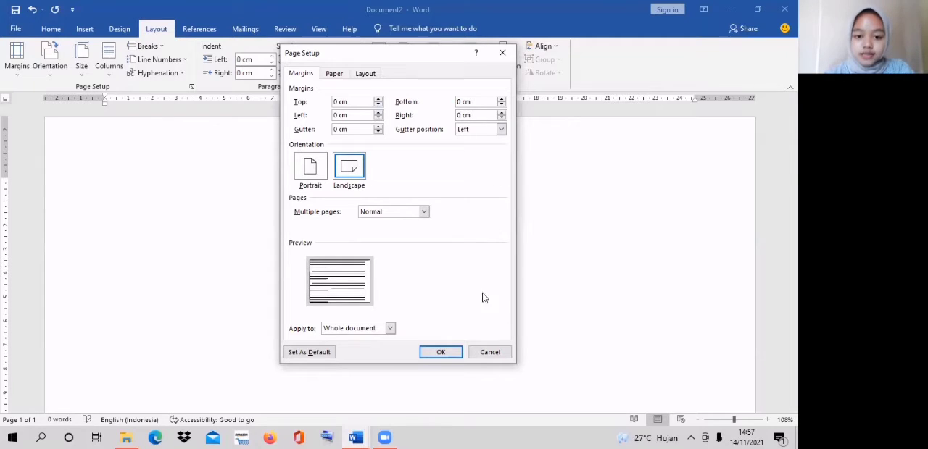
{"action": "left_click", "coordinate": [441, 353]}
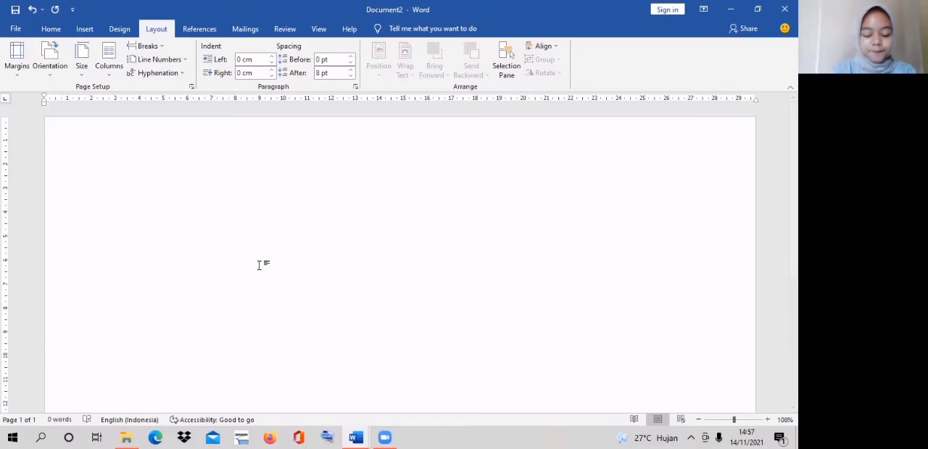
- Enter the title "KARTU KELUARGA", apply the No Spacing style to it and start a new line
{"action": "type", "text": "K"}
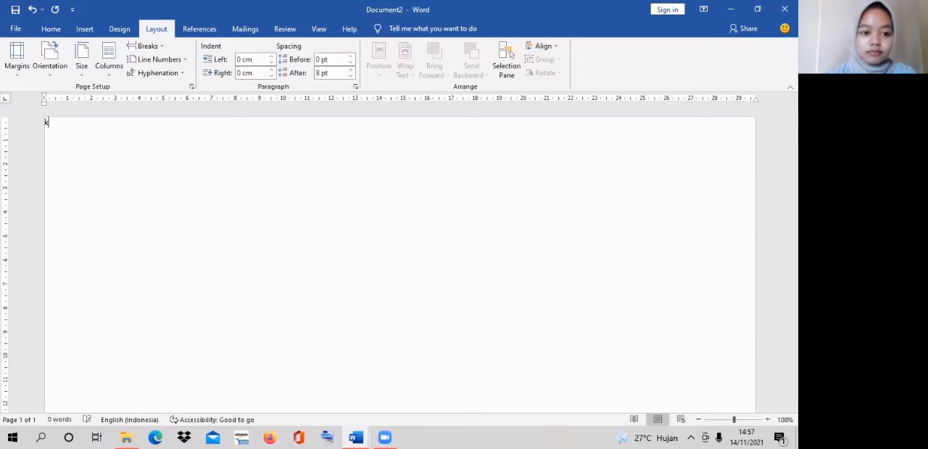
{"action": "key", "text": "Caps_Lock"}
{"action": "type", "text": "A"}
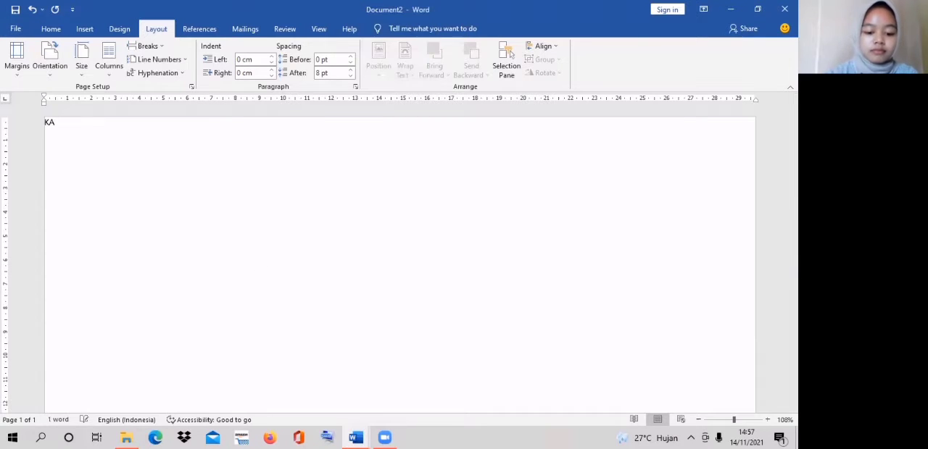
{"action": "type", "text": "RTU KELUARGA"}
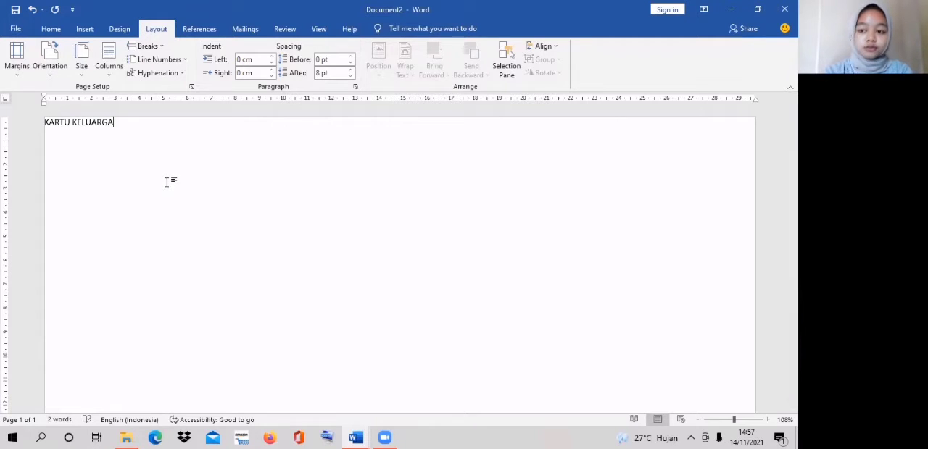
{"action": "key", "text": "Return"}
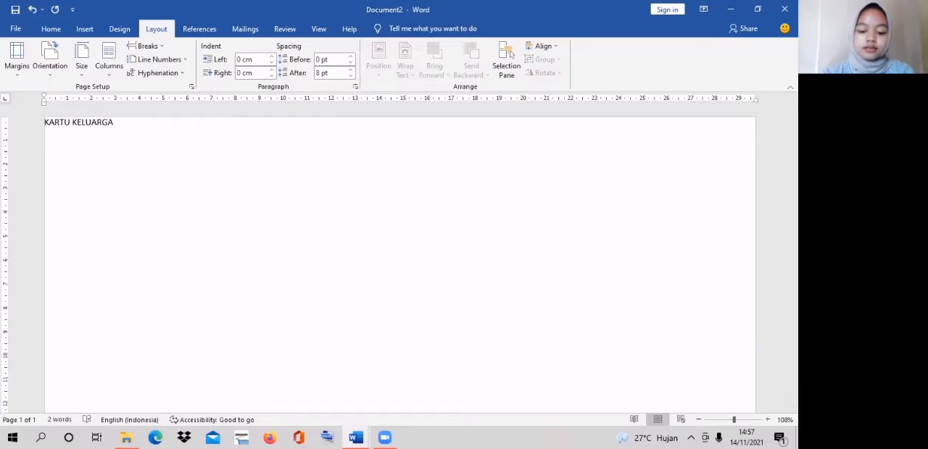
{"action": "left_click", "coordinate": [52, 31]}
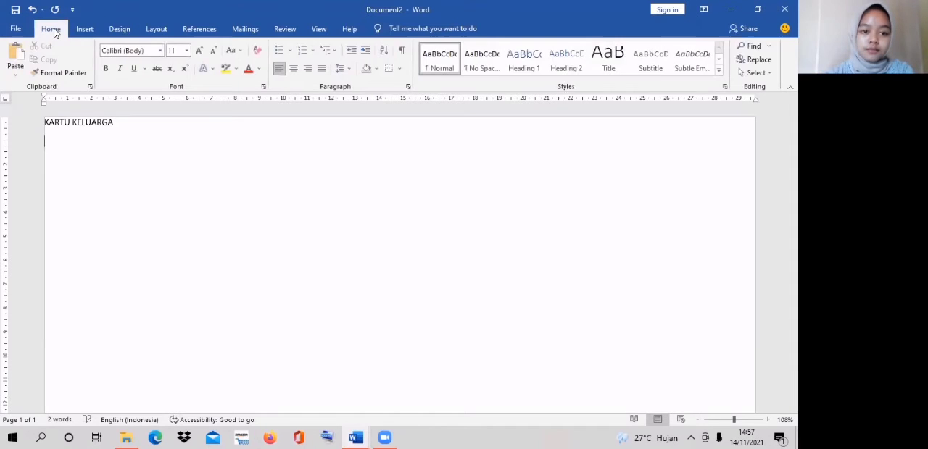
{"action": "key", "text": "BackSpace"}
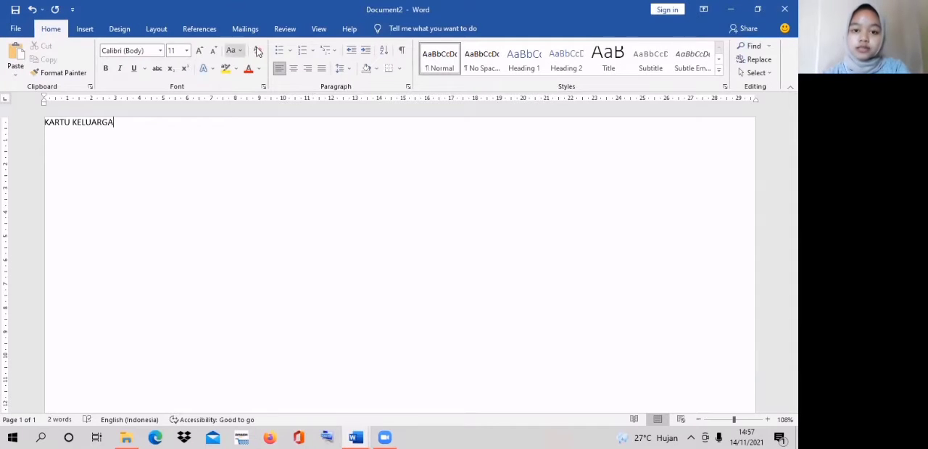
{"action": "left_click", "coordinate": [484, 59]}
{"action": "key", "text": "Return"}
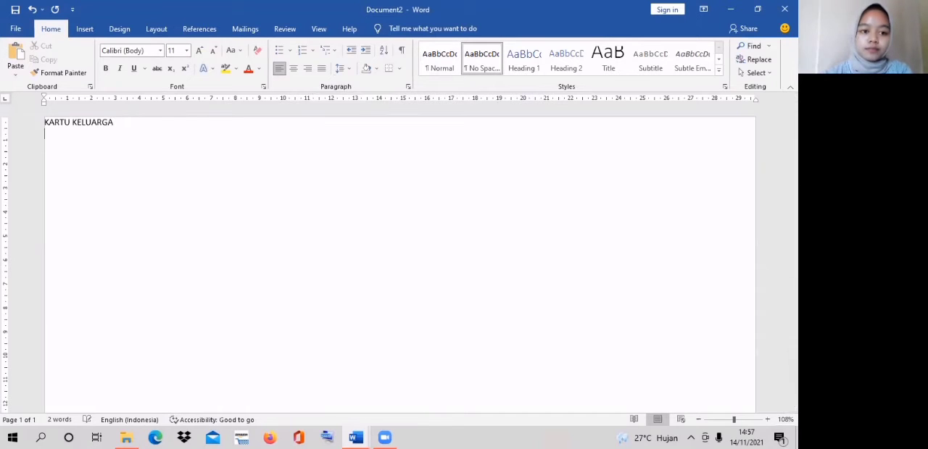
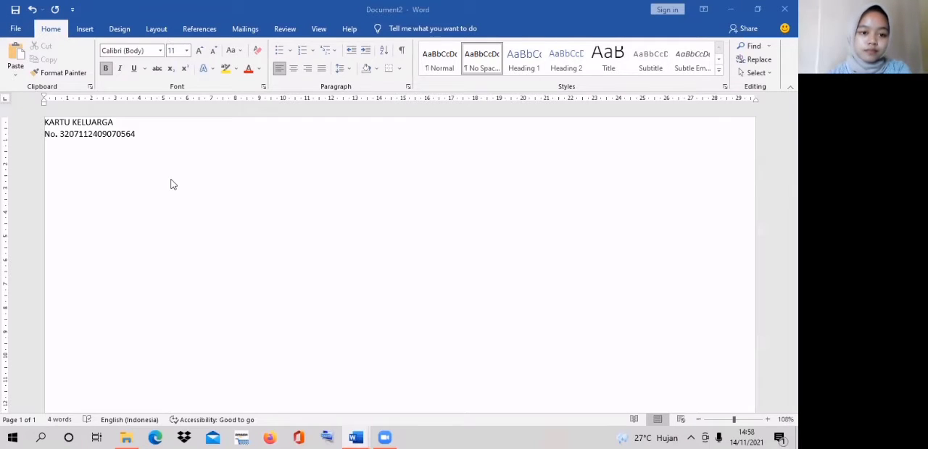
- Centre both heading lines and make them bold
{"action": "left_click", "coordinate": [131, 134]}
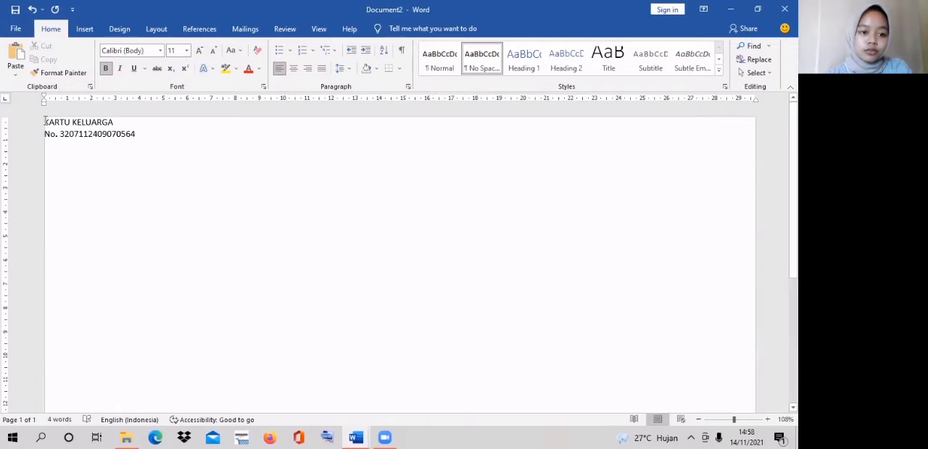
{"action": "left_click_drag", "start_coordinate": [45, 121], "coordinate": [135, 135]}
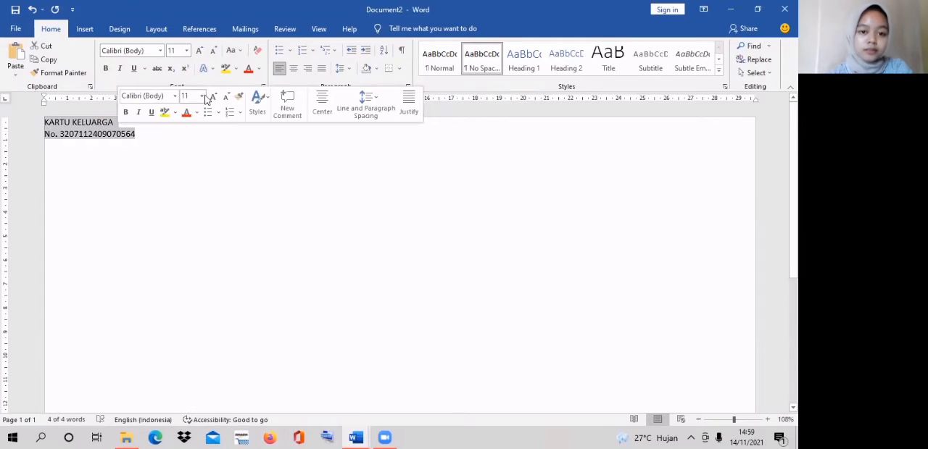
{"action": "left_click", "coordinate": [295, 68]}
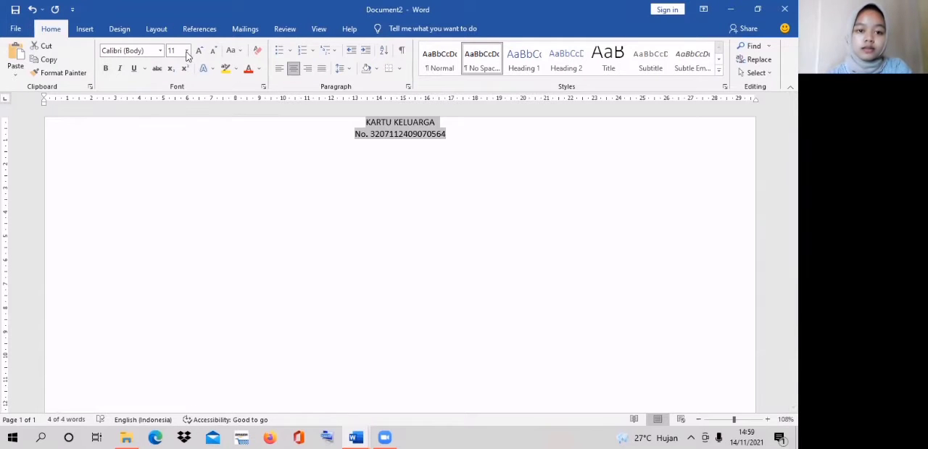
{"action": "left_click", "coordinate": [107, 67]}
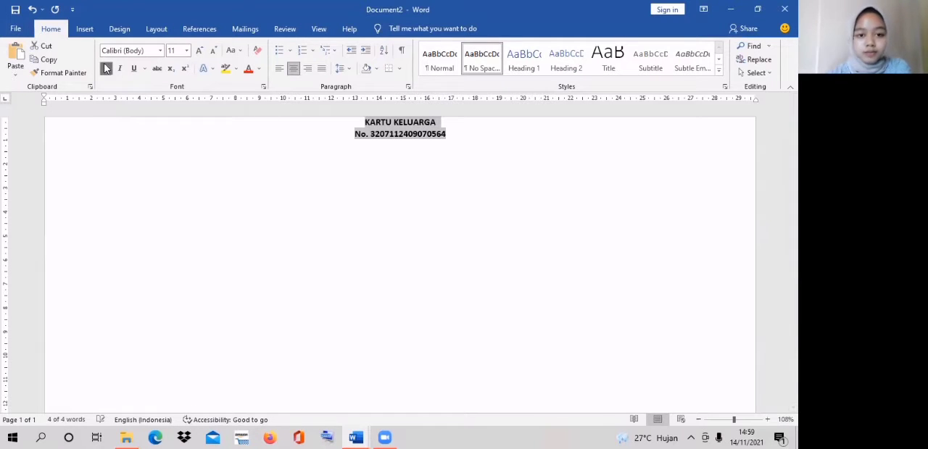
{"action": "left_click", "coordinate": [460, 145]}
- Set the font size of the title "KARTU KELUARGA" to 36
{"action": "left_click_drag", "start_coordinate": [437, 122], "coordinate": [364, 123]}
{"action": "left_click", "coordinate": [461, 89]}
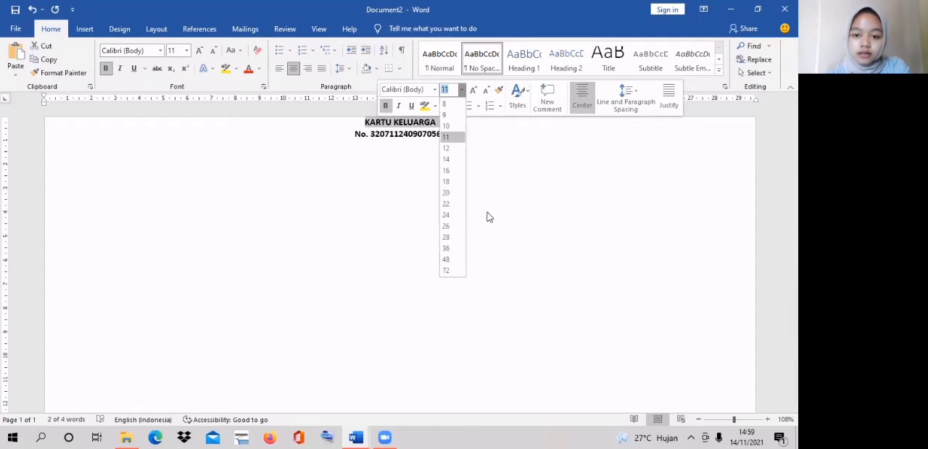
{"action": "left_click", "coordinate": [447, 247]}
- Set the font size of the card number line to 14 and add an empty line below it
{"action": "left_click_drag", "start_coordinate": [452, 162], "coordinate": [360, 163]}
{"action": "left_click_drag", "start_coordinate": [359, 163], "coordinate": [357, 161]}
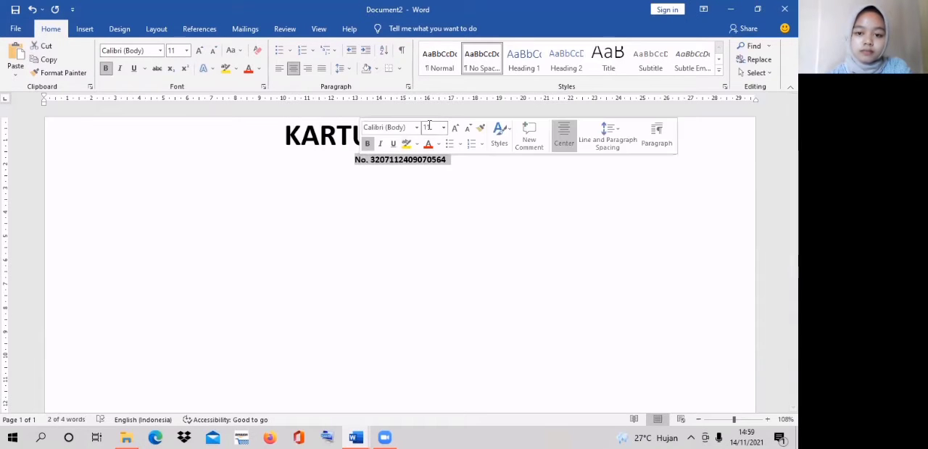
{"action": "left_click", "coordinate": [456, 129]}
{"action": "left_click", "coordinate": [456, 129]}
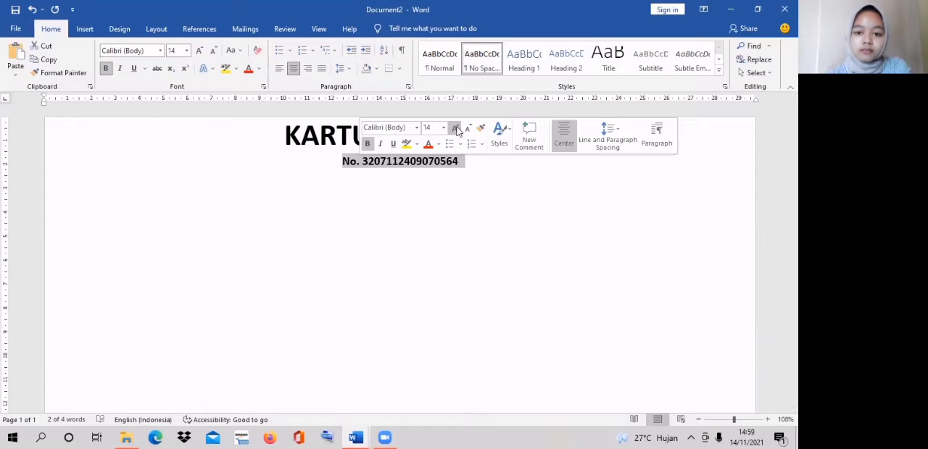
{"action": "left_click", "coordinate": [456, 129]}
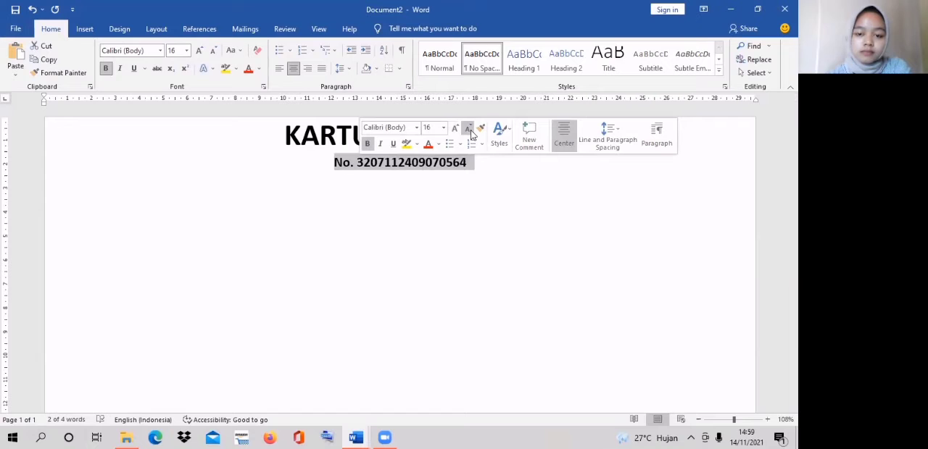
{"action": "left_click", "coordinate": [470, 133]}
{"action": "left_click", "coordinate": [496, 166]}
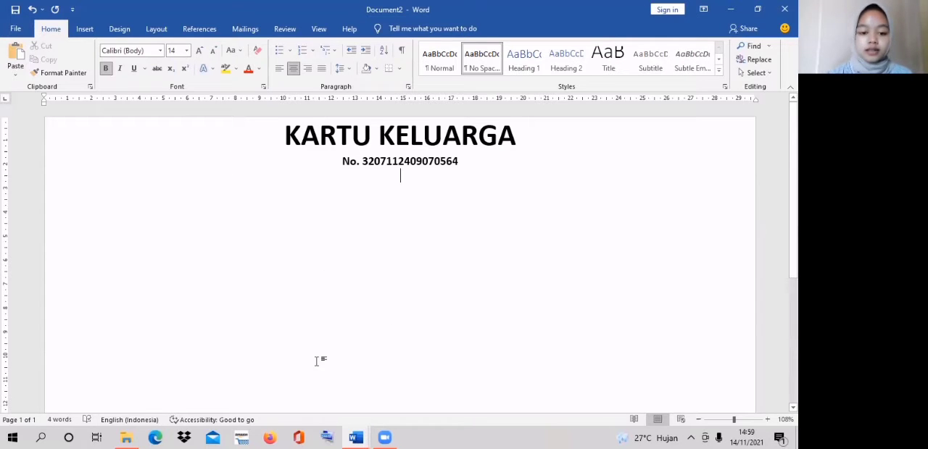
- Copy the "garuda" picture from the Pictures folder and paste it into Document2 to the left of the card number
{"action": "left_click", "coordinate": [126, 438]}
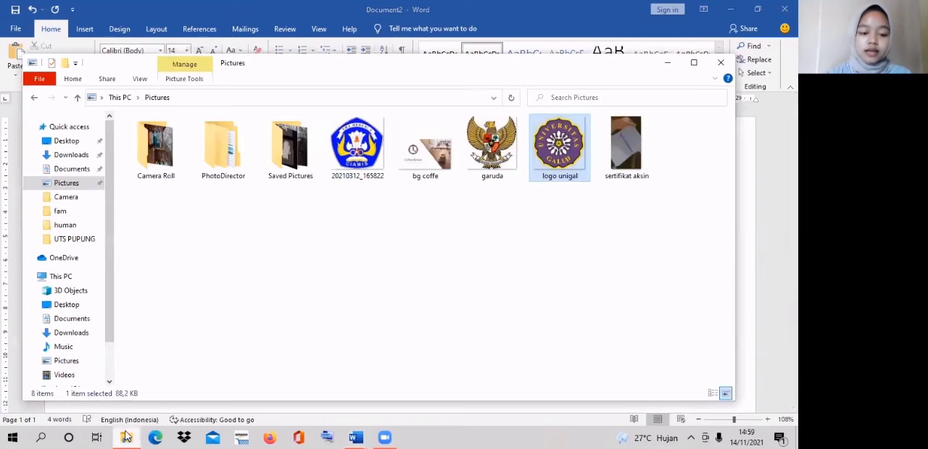
{"action": "left_click", "coordinate": [485, 137]}
{"action": "right_click", "coordinate": [487, 136]}
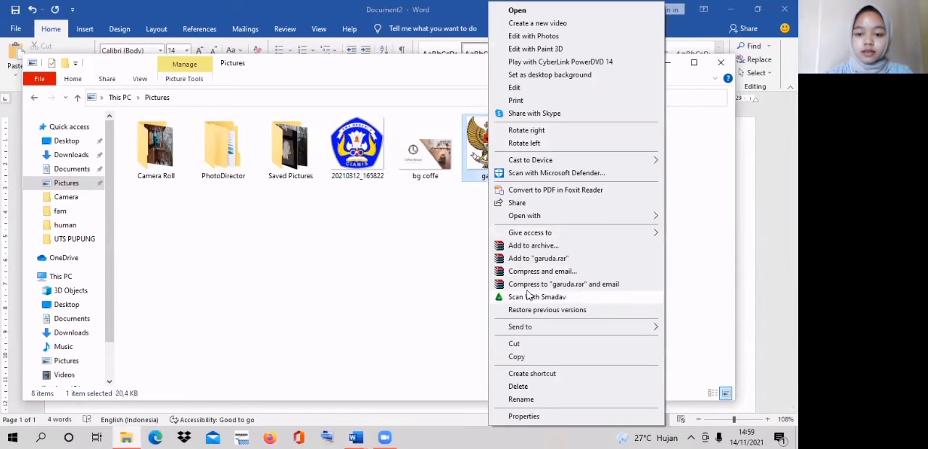
{"action": "left_click", "coordinate": [528, 361]}
{"action": "mouse_move", "coordinate": [360, 437]}
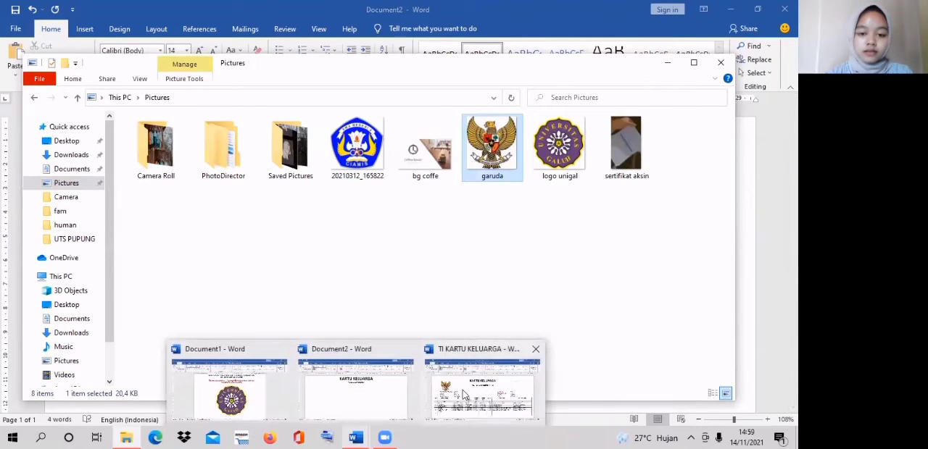
{"action": "left_click", "coordinate": [391, 391]}
{"action": "left_click", "coordinate": [127, 165]}
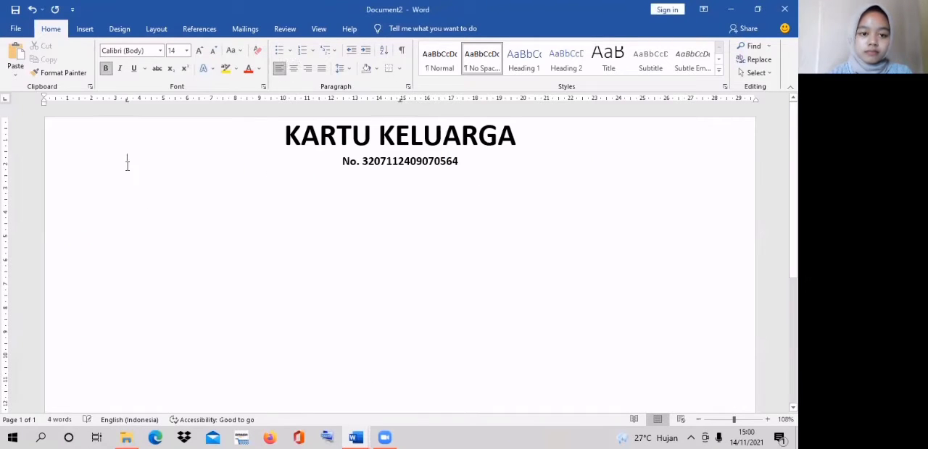
{"action": "right_click", "coordinate": [127, 166]}
{"action": "left_click", "coordinate": [151, 216]}
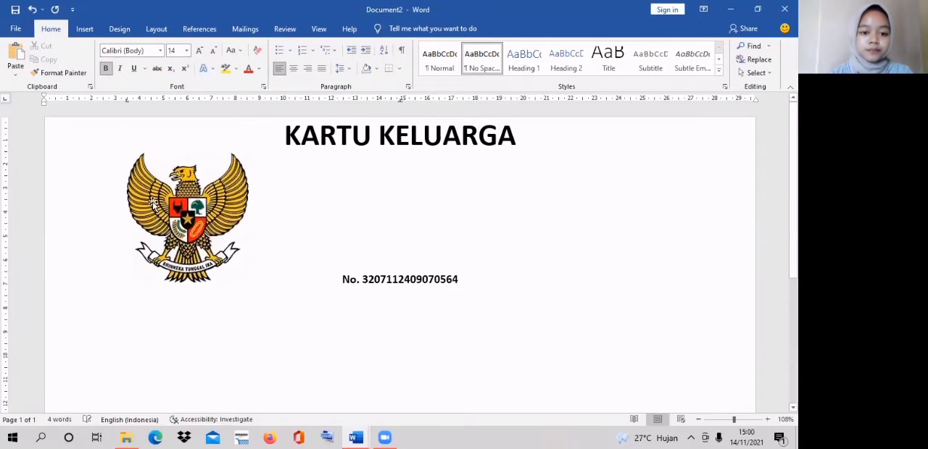
- Set the garuda picture's text wrapping to In Front of Text
{"action": "left_click", "coordinate": [167, 211]}
{"action": "left_click", "coordinate": [264, 160]}
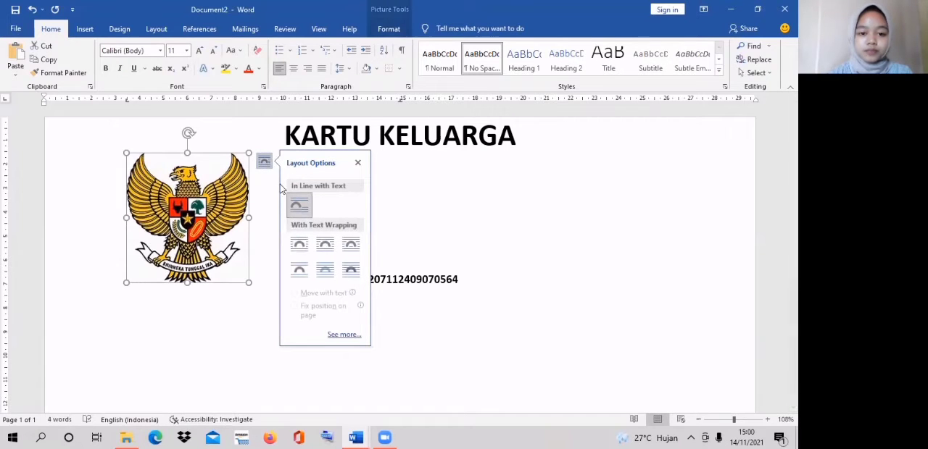
{"action": "left_click", "coordinate": [351, 271]}
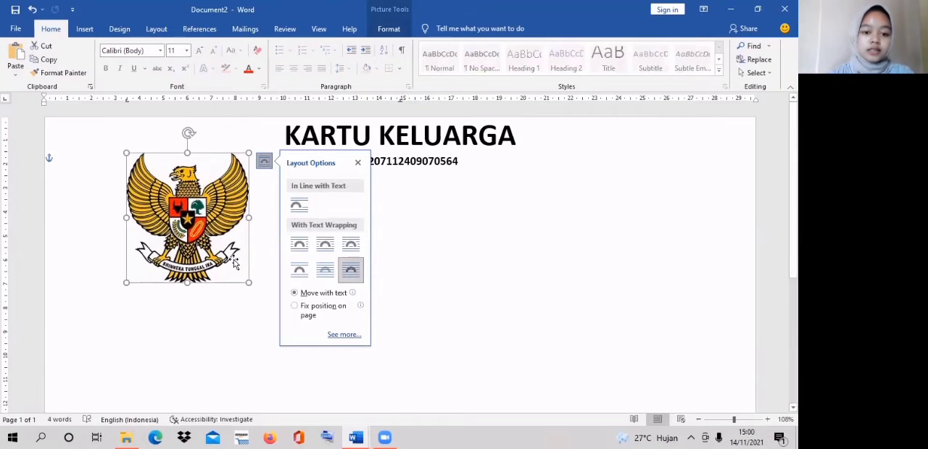
{"action": "left_click", "coordinate": [270, 277]}
- Move the garuda picture up beside the title and shrink it to about 3 cm wide
{"action": "left_click_drag", "start_coordinate": [211, 237], "coordinate": [216, 217]}
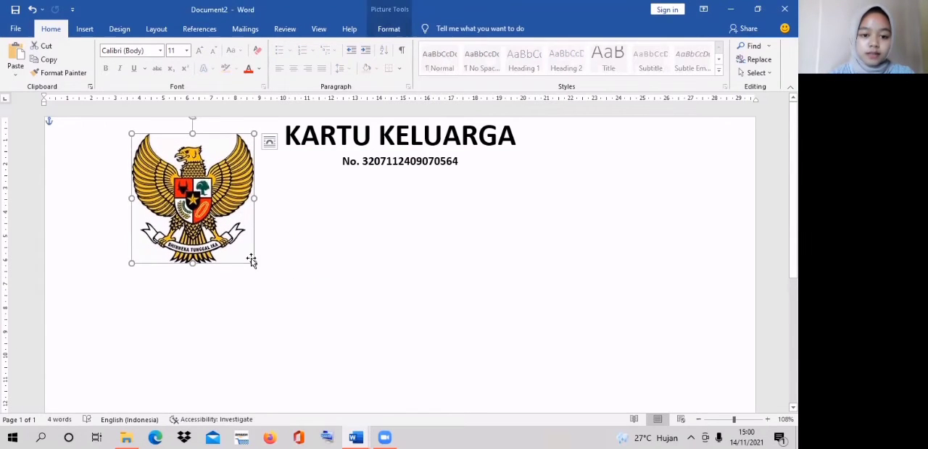
{"action": "left_click_drag", "start_coordinate": [255, 264], "coordinate": [188, 187]}
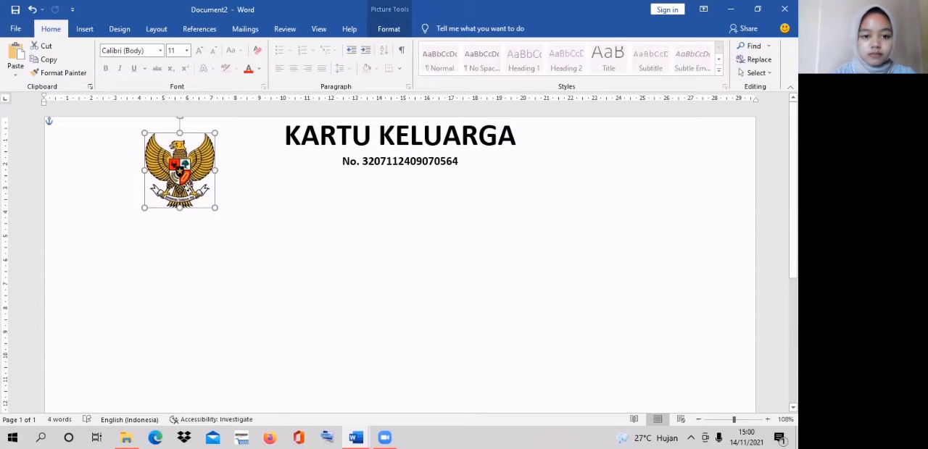
{"action": "left_click", "coordinate": [240, 205]}
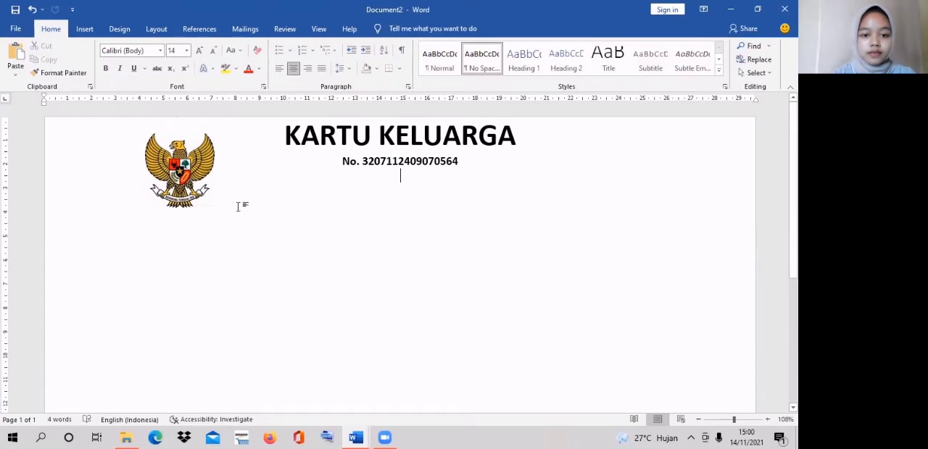
- Paste the family head, address, district, postcode and province details in two columns below the garuda emblem
{"action": "double_click", "coordinate": [164, 221]}
{"action": "key", "text": "BackSpace"}
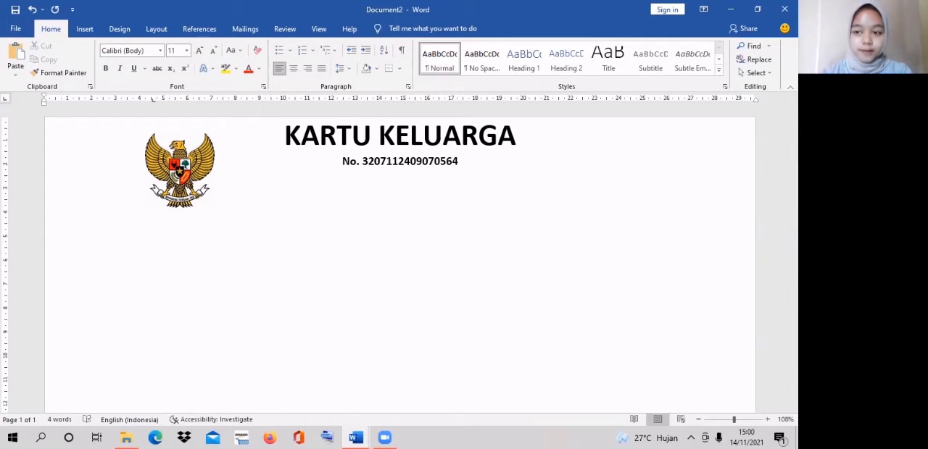
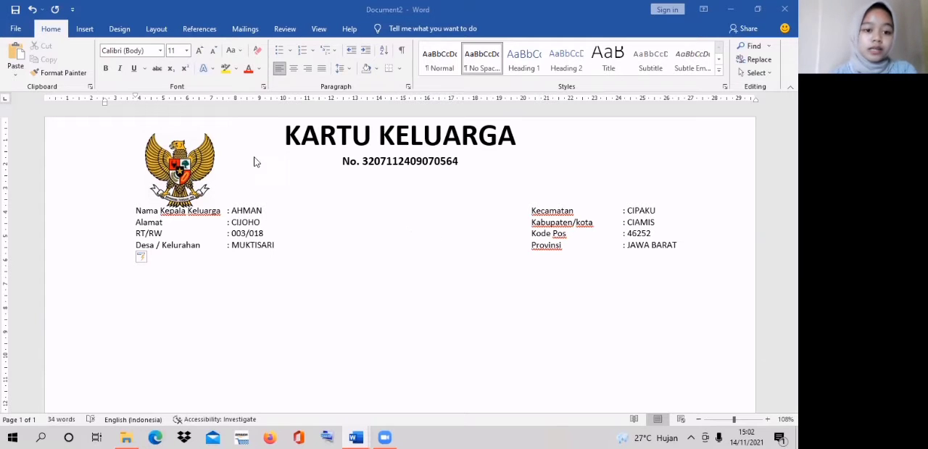
- Insert a table with 9 columns and 8 rows at the Desa / Kelurahan line
{"action": "left_click", "coordinate": [85, 29]}
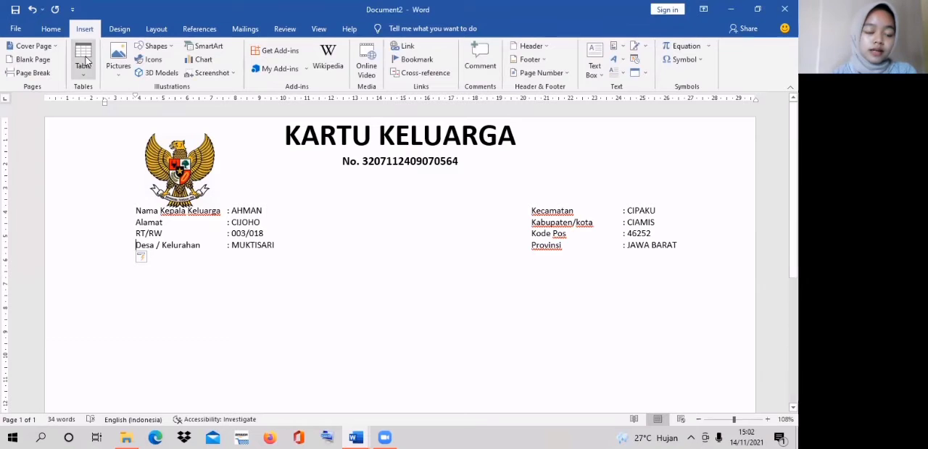
{"action": "left_click", "coordinate": [82, 56]}
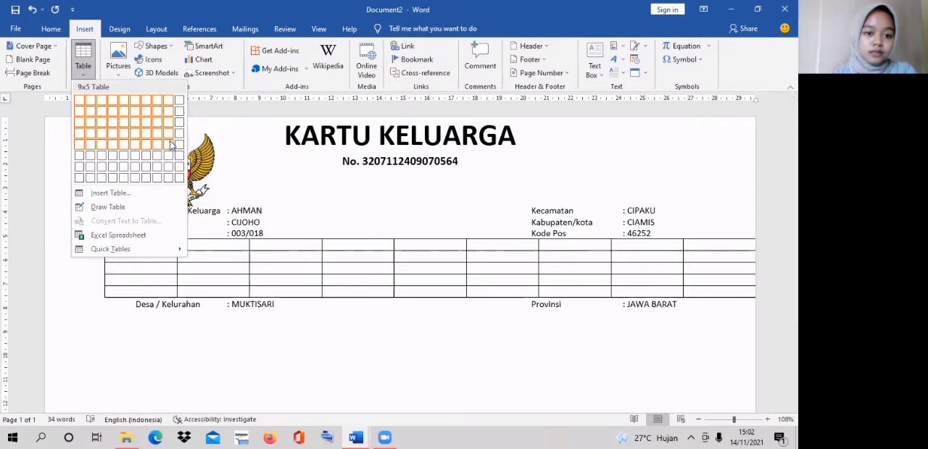
{"action": "left_click", "coordinate": [168, 180]}
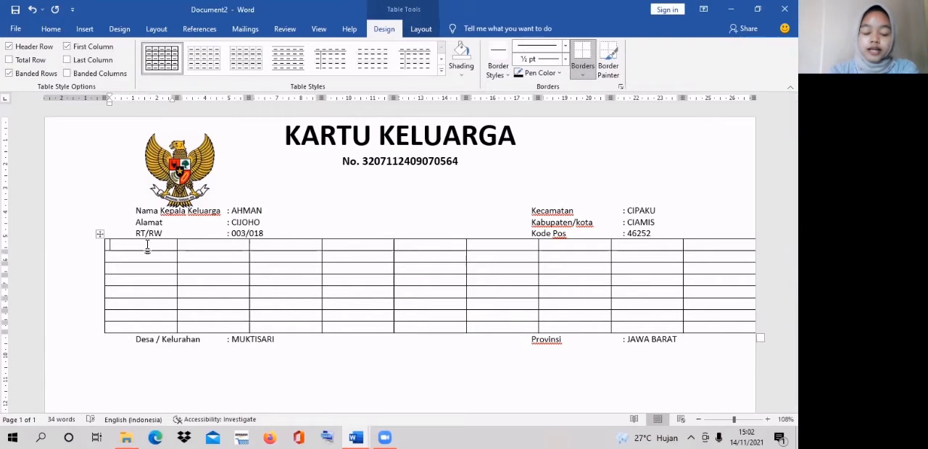
- Enter the headers "No", "Nama Lengkap" and "NIK" in the first three columns of the table
{"action": "key", "text": "Caps_Lock"}
{"action": "type", "text": "N"}
{"action": "key", "text": "Caps_Lock"}
{"action": "type", "text": "o"}
{"action": "key", "text": "Tab"}
{"action": "key", "text": "Caps_Lock"}
{"action": "type", "text": "N"}
{"action": "key", "text": "Caps_Lock"}
{"action": "type", "text": "am"}
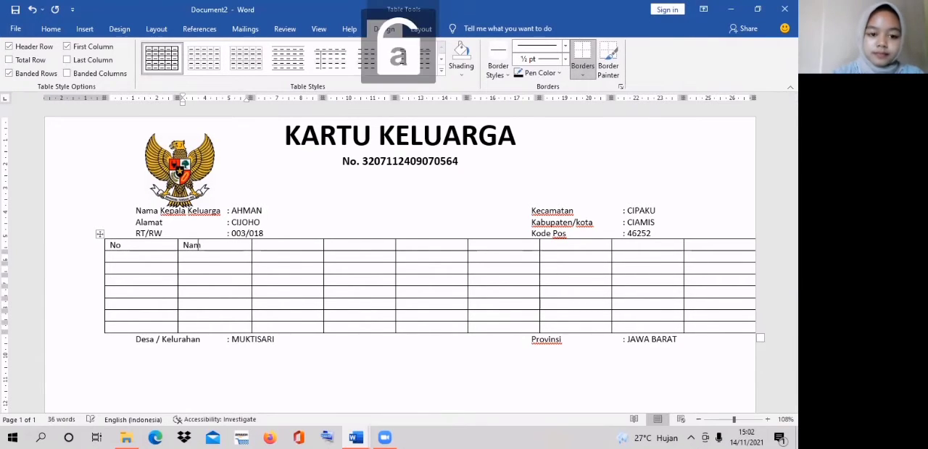
{"action": "type", "text": "a Lengkap"}
{"action": "key", "text": "Tab"}
{"action": "key", "text": "Caps_Lock"}
{"action": "type", "text": "NIL"}
{"action": "key", "text": "Tab"}
{"action": "key", "text": "Caps_Lock"}
{"action": "key", "text": "Caps_Lock"}
{"action": "key", "text": "Left"}
{"action": "key", "text": "BackSpace"}
{"action": "type", "text": "K"}
{"action": "key", "text": "Tab"}
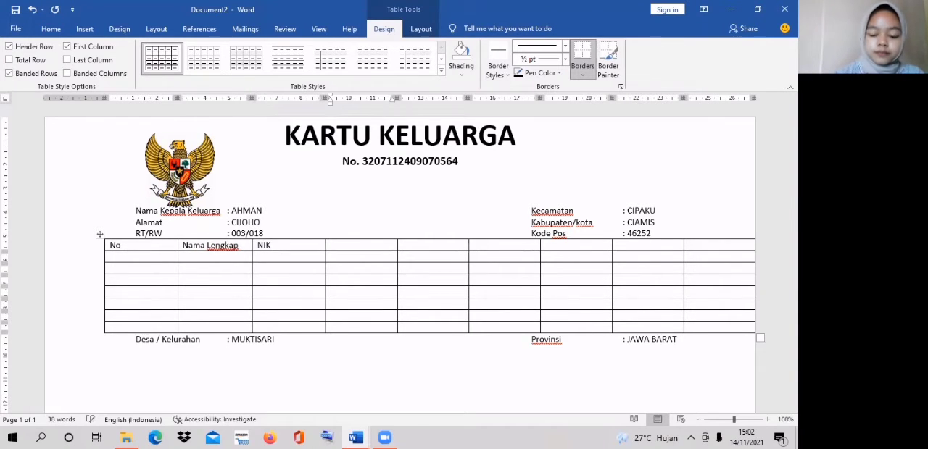
- Enter the headers "Jenis Kelamin" and "Tanggal Lahir" in the fourth and fifth columns
{"action": "key", "text": "Caps_Lock"}
{"action": "type", "text": "J"}
{"action": "key", "text": "Caps_Lock"}
{"action": "type", "text": "enis"}
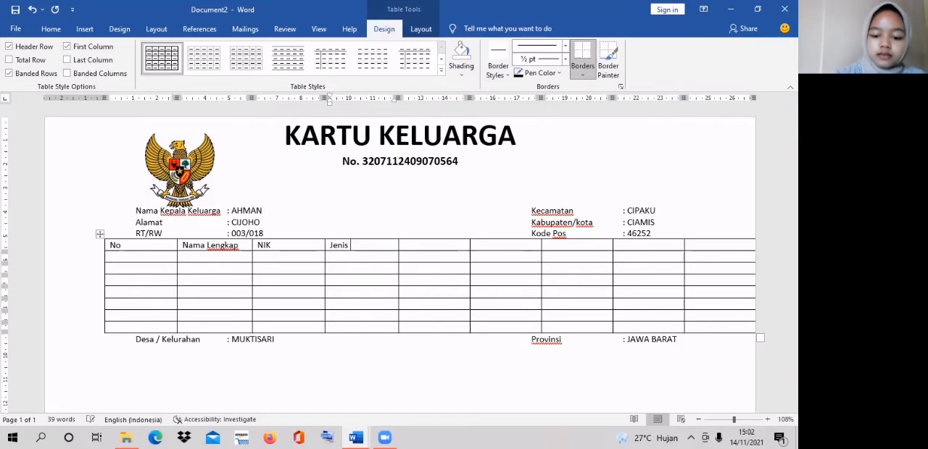
{"action": "type", "text": " Kelamin"}
{"action": "key", "text": "Tab"}
{"action": "key", "text": "Caps_Lock"}
{"action": "type", "text": "T"}
{"action": "key", "text": "Caps_Lock"}
{"action": "type", "text": "anggal"}
- Enter the headers "Tempat Lahir", "Agama" and "Pendidikan" in the sixth to eighth columns
{"action": "key", "text": "Caps_Lock"}
{"action": "type", "text": "L"}
{"action": "key", "text": "Caps_Lock"}
{"action": "type", "text": "ahir"}
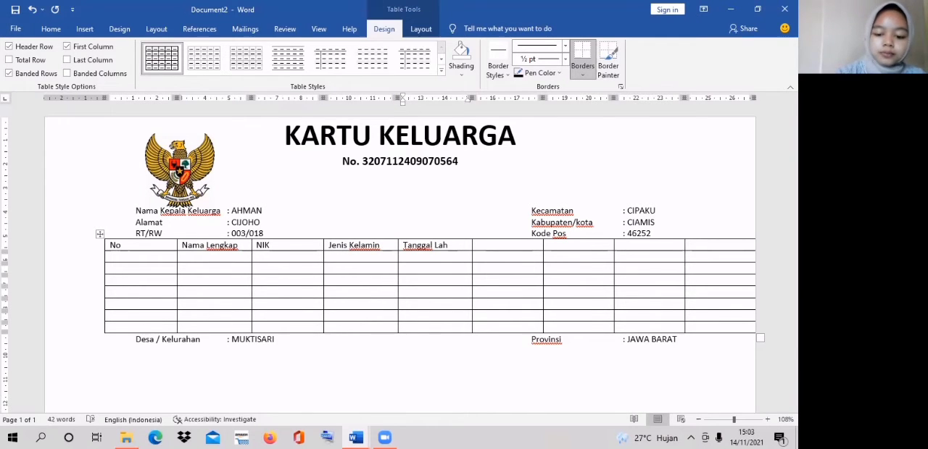
{"action": "key", "text": "Caps_Lock"}
{"action": "type", "text": "T"}
{"action": "key", "text": "Caps_Lock"}
{"action": "type", "text": "e,pat"}
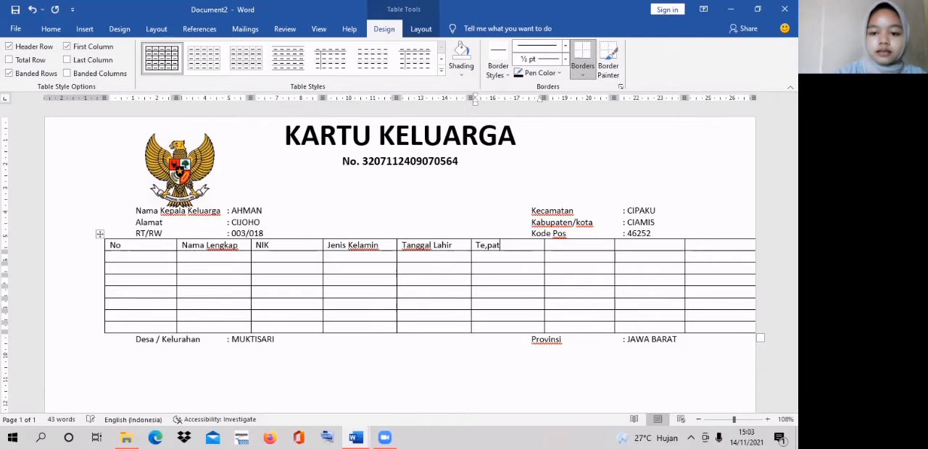
{"action": "key", "text": "BackSpace"}
{"action": "key", "text": "BackSpace"}
{"action": "key", "text": "BackSpace"}
{"action": "key", "text": "BackSpace"}
{"action": "key", "text": "BackSpace"}
{"action": "type", "text": "empat"}
{"action": "key", "text": "Caps_Lock"}
{"action": "type", "text": "L"}
{"action": "key", "text": "Caps_Lock"}
{"action": "type", "text": "ahir"}
{"action": "key", "text": "Tab"}
{"action": "key", "text": "Caps_Lock"}
{"action": "type", "text": "A"}
{"action": "key", "text": "Caps_Lock"}
{"action": "key", "text": "Caps_Lock"}
{"action": "key", "text": "Caps_Lock"}
{"action": "type", "text": "gama"}
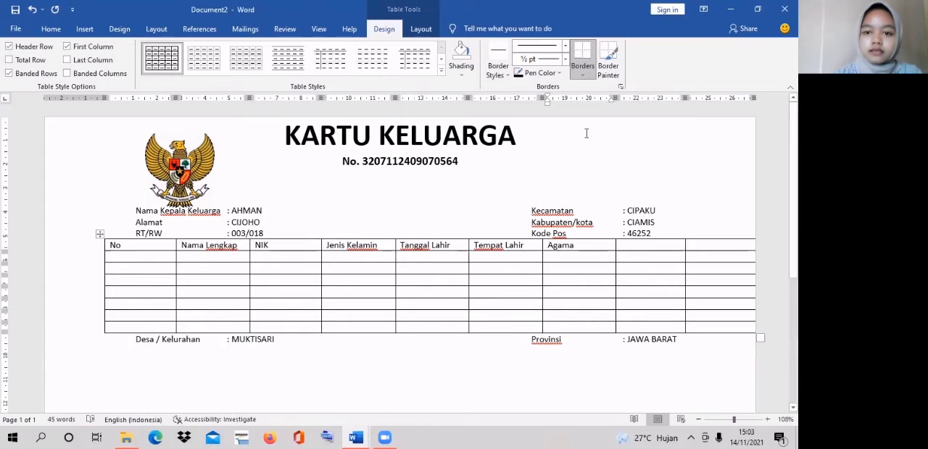
{"action": "key", "text": "Tab"}
{"action": "type", "text": "Pendidikan"}
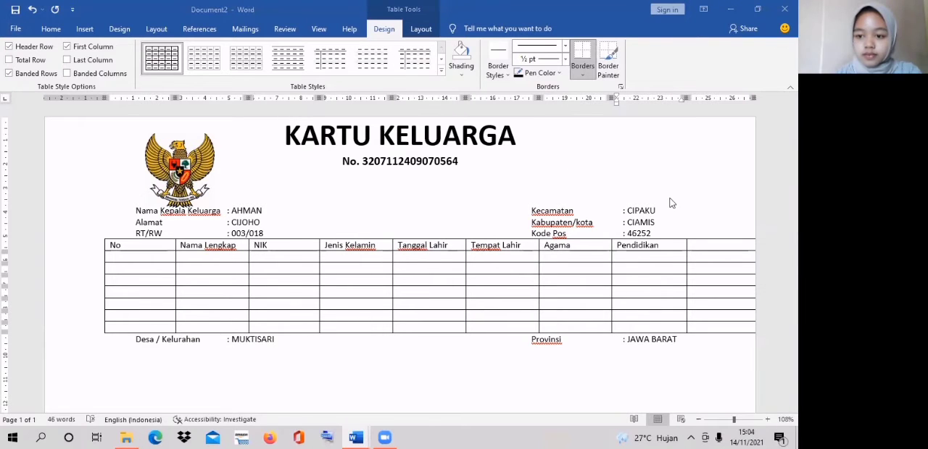
- Head the last column "Jenis Pekerjaan" and pull the table's right border slightly inside the page edge
{"action": "key", "text": "Tab"}
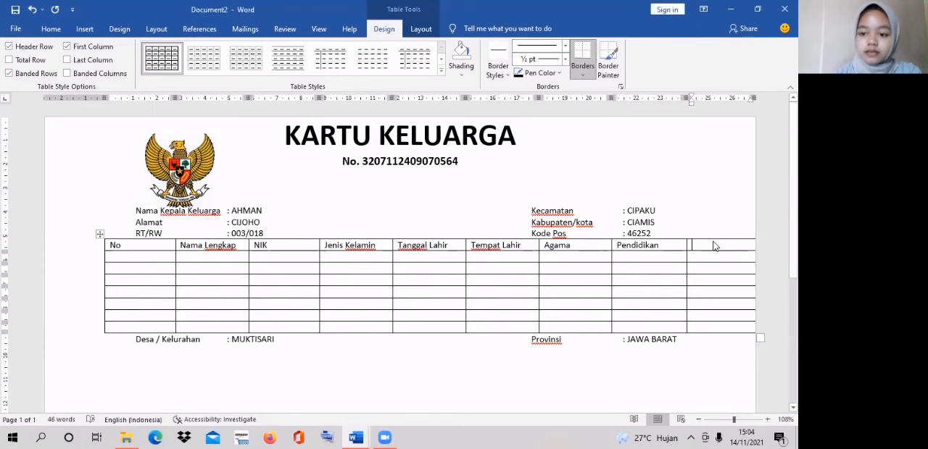
{"action": "key", "text": "Caps_Lock"}
{"action": "type", "text": "J"}
{"action": "key", "text": "Caps_Lock"}
{"action": "type", "text": "enis"}
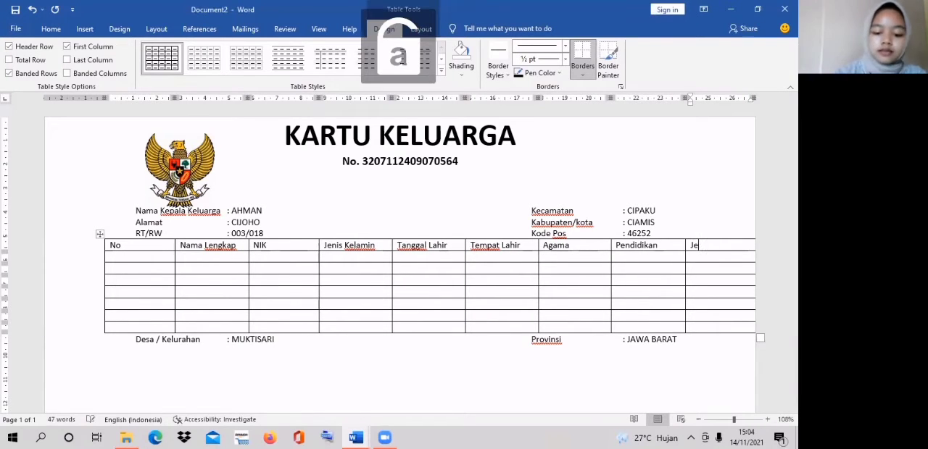
{"action": "key", "text": "Caps_Lock"}
{"action": "type", "text": "P"}
{"action": "key", "text": "Caps_Lock"}
{"action": "type", "text": "ek"}
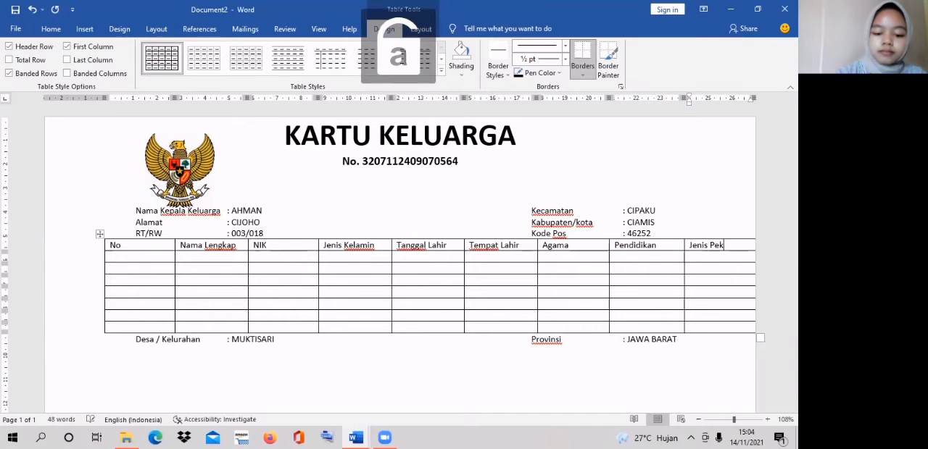
{"action": "type", "text": "erjaan"}
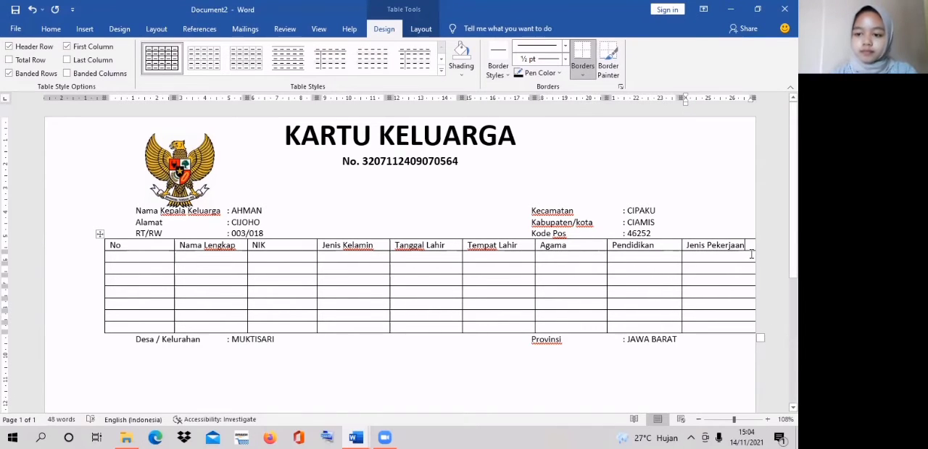
{"action": "left_click_drag", "start_coordinate": [754, 261], "coordinate": [745, 261]}
{"action": "left_click", "coordinate": [686, 214]}
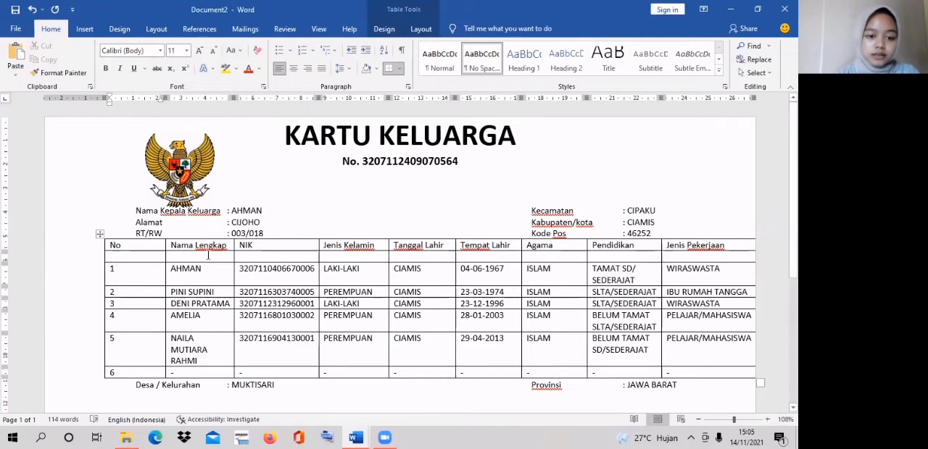
- Number the columns from Nama Lengkap to Jenis Pekerjaan (1) to (8) in the row below the headers
{"action": "left_click", "coordinate": [208, 255]}
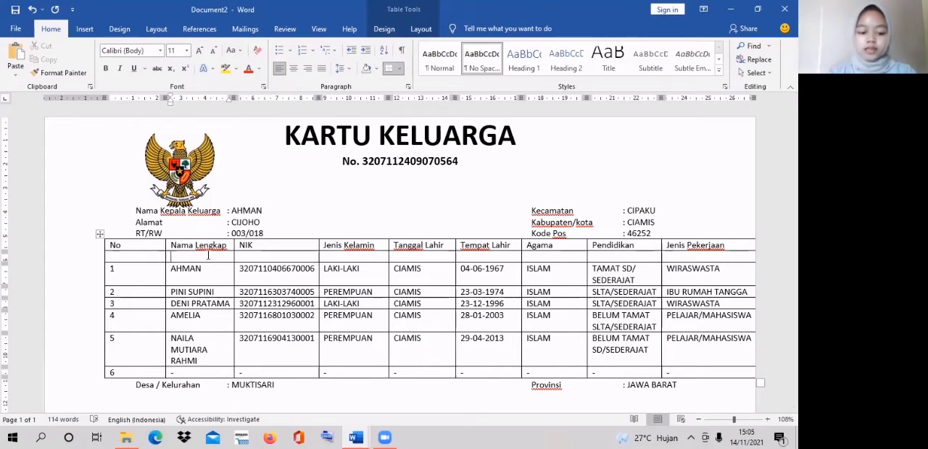
{"action": "type", "text": "1)"}
{"action": "key", "text": "Tab"}
{"action": "type", "text": "(2"}
{"action": "key", "text": "Tab"}
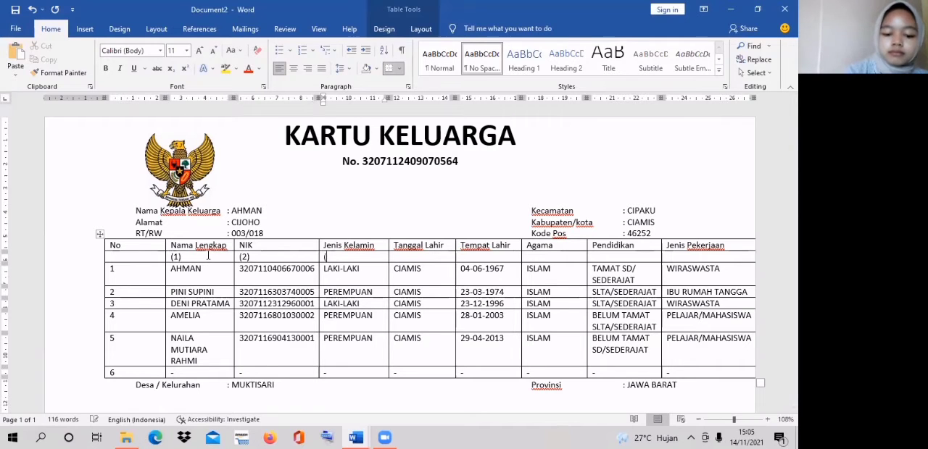
{"action": "type", "text": "(3)"}
{"action": "key", "text": "Tab"}
{"action": "type", "text": "(4)"}
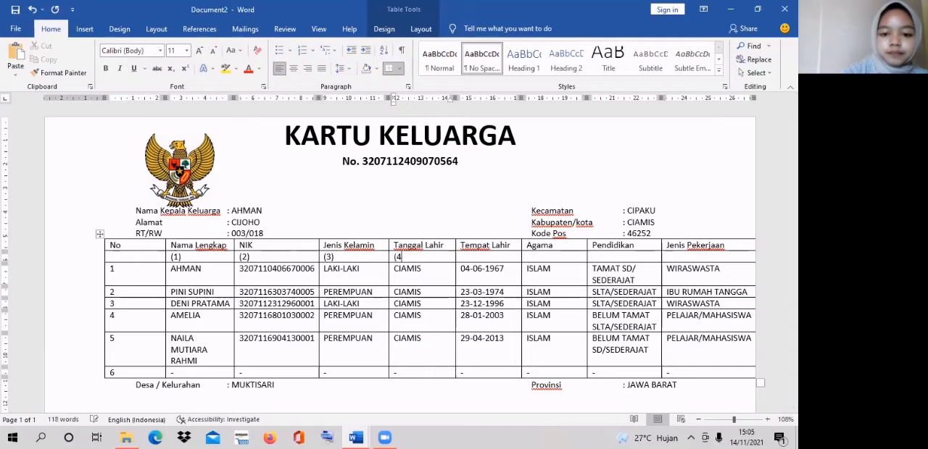
{"action": "key", "text": "Tab"}
{"action": "type", "text": "(5)\t(6)\t(7)\t(8"}
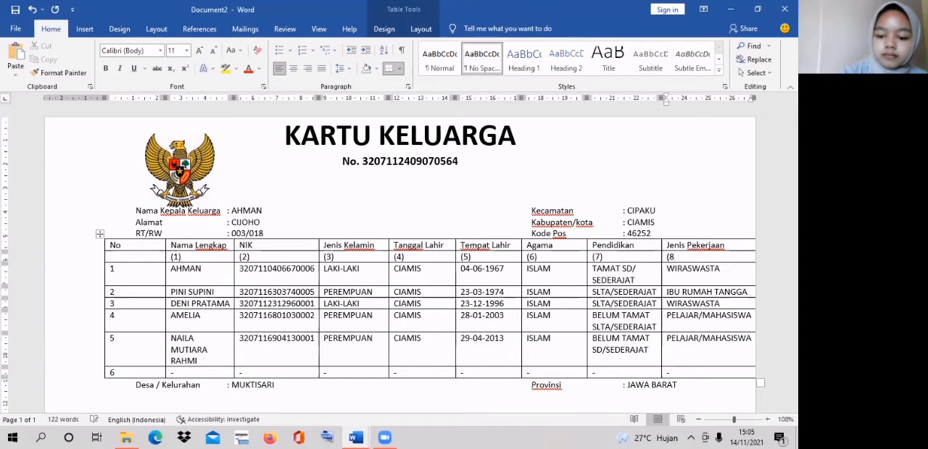
{"action": "type", "text": ")"}
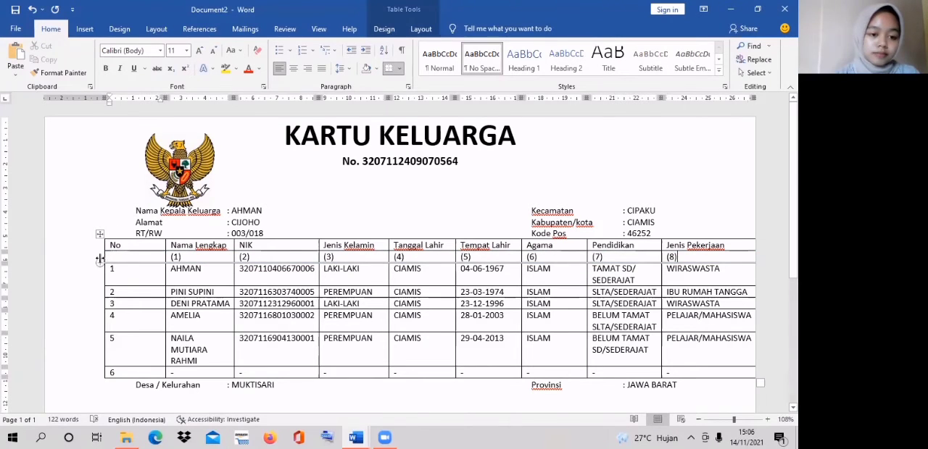
- Extend the table toward the page's left edge and narrow the No, NIK and Jenis Kelamin columns to fit their contents
{"action": "left_click_drag", "start_coordinate": [105, 260], "coordinate": [61, 259]}
{"action": "left_click_drag", "start_coordinate": [165, 258], "coordinate": [82, 269]}
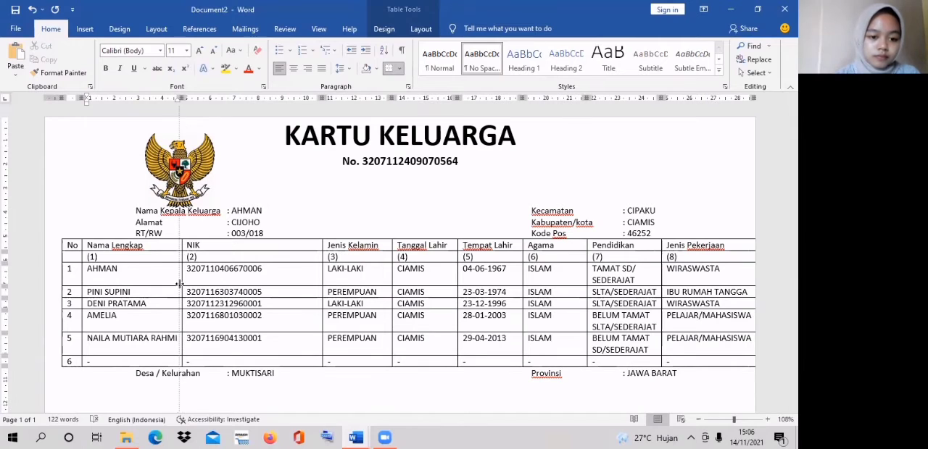
{"action": "left_click_drag", "start_coordinate": [322, 277], "coordinate": [273, 286]}
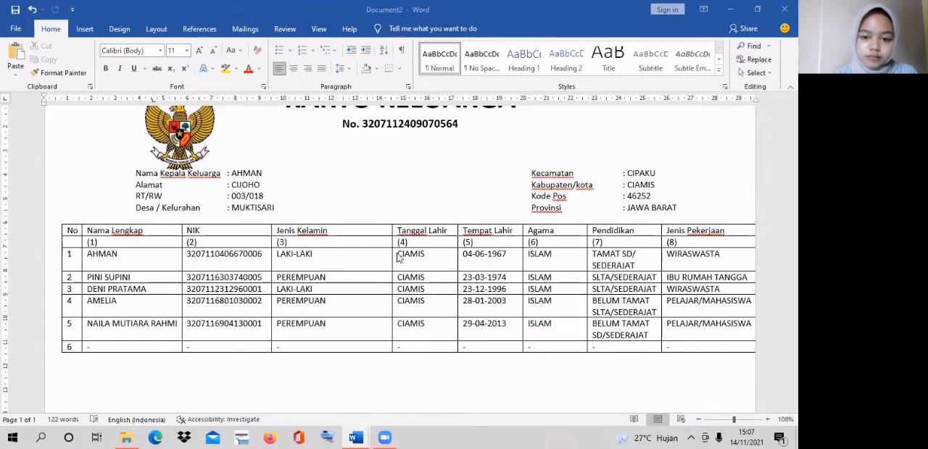
{"action": "left_click", "coordinate": [386, 255]}
{"action": "left_click_drag", "start_coordinate": [390, 254], "coordinate": [336, 253]}
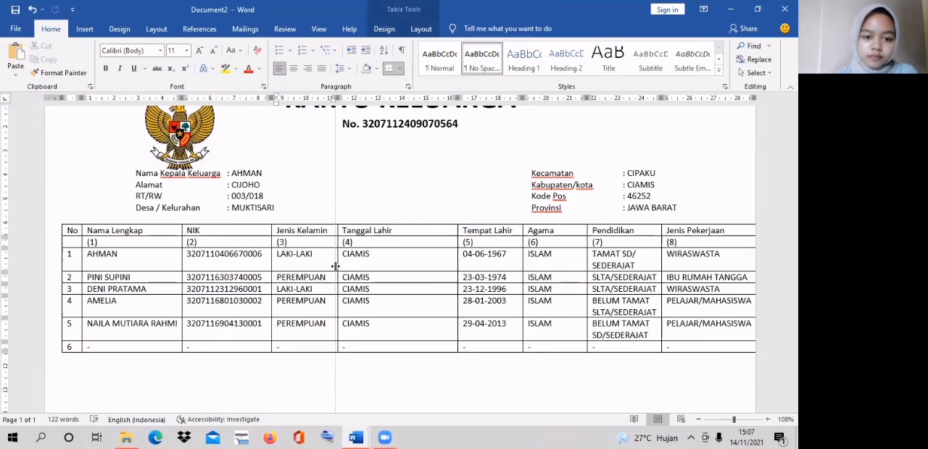
- Narrow the Tanggal Lahir, Tempat Lahir and Agama columns, widen Pendidikan to fit its entries, and pull the table's right border inside the page
{"action": "left_click_drag", "start_coordinate": [457, 263], "coordinate": [379, 263]}
{"action": "left_click_drag", "start_coordinate": [519, 268], "coordinate": [433, 268]}
{"action": "left_click_drag", "start_coordinate": [586, 273], "coordinate": [466, 272]}
{"action": "left_click_drag", "start_coordinate": [662, 255], "coordinate": [608, 255]}
{"action": "left_click_drag", "start_coordinate": [755, 245], "coordinate": [740, 248]}
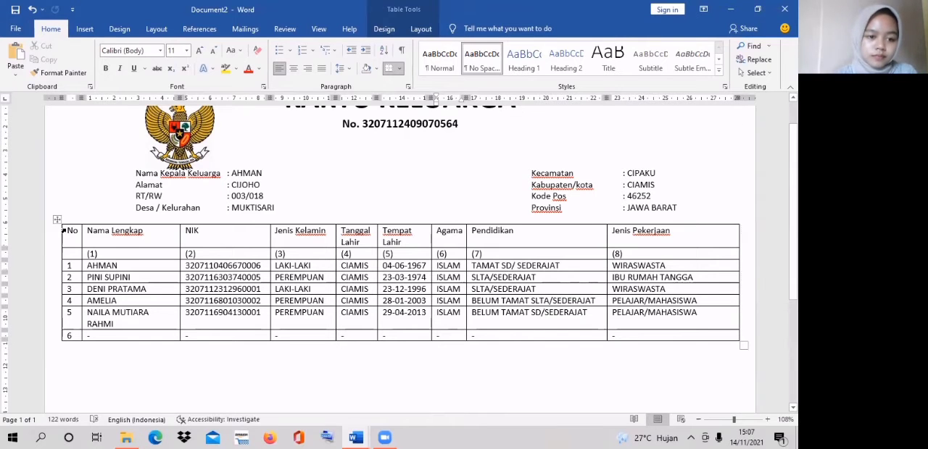
- Center and bold the table's two header rows, and center the row numbers 1 to 6 in the No column
{"action": "left_click_drag", "start_coordinate": [63, 230], "coordinate": [632, 249]}
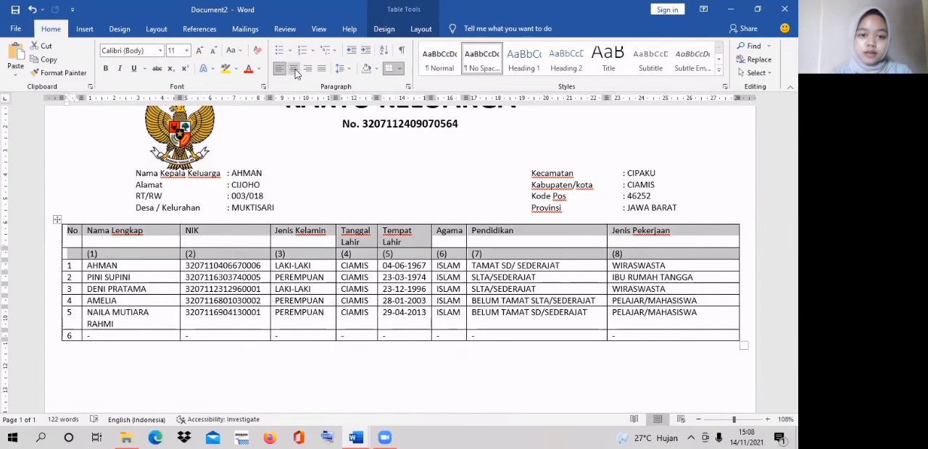
{"action": "left_click", "coordinate": [294, 70]}
{"action": "left_click", "coordinate": [105, 69]}
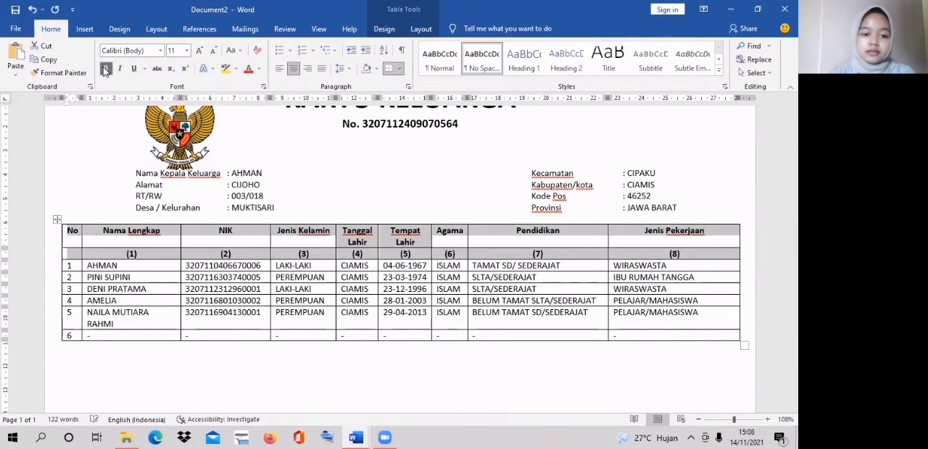
{"action": "left_click", "coordinate": [308, 219]}
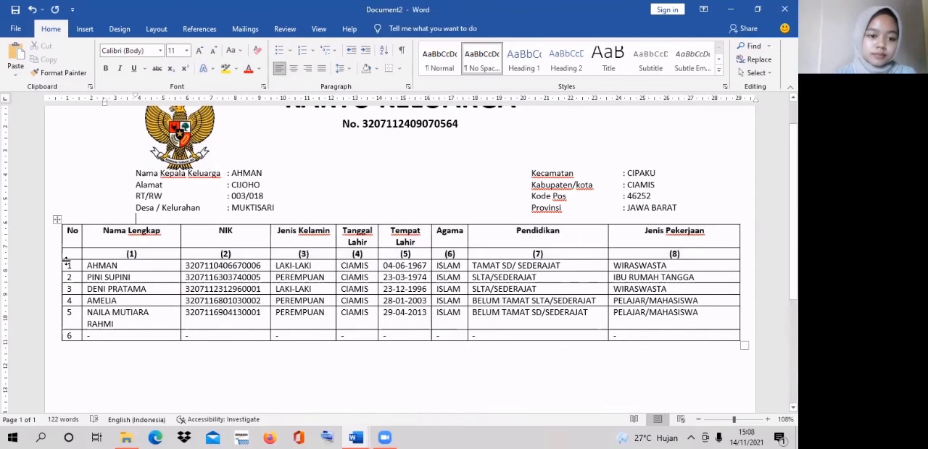
{"action": "left_click_drag", "start_coordinate": [68, 265], "coordinate": [73, 336]}
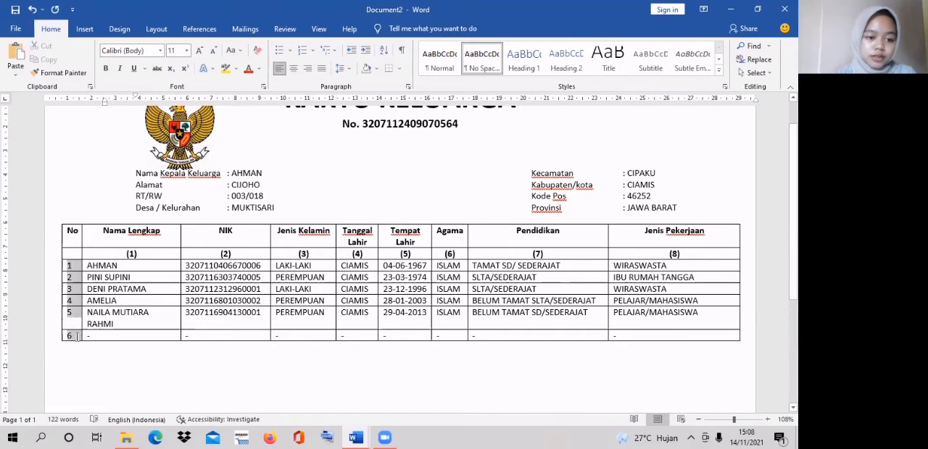
{"action": "left_click", "coordinate": [294, 68]}
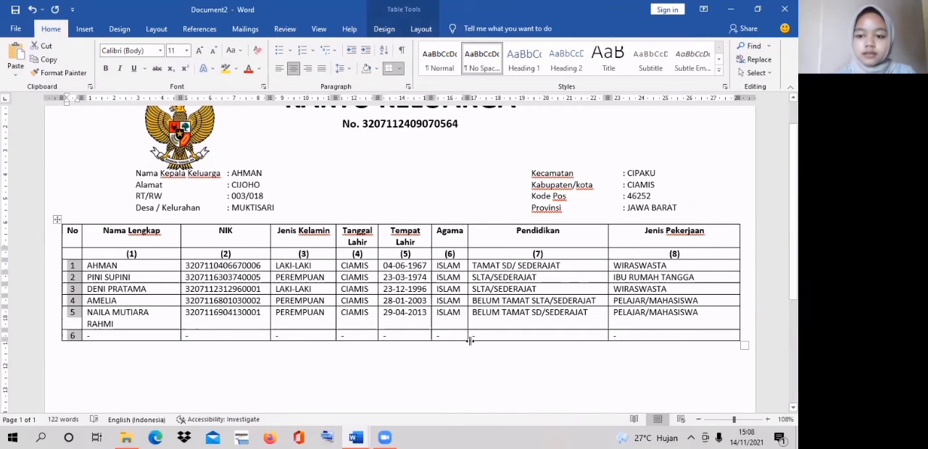
- Insert a second table with six columns below the family members table
{"action": "left_click", "coordinate": [404, 382]}
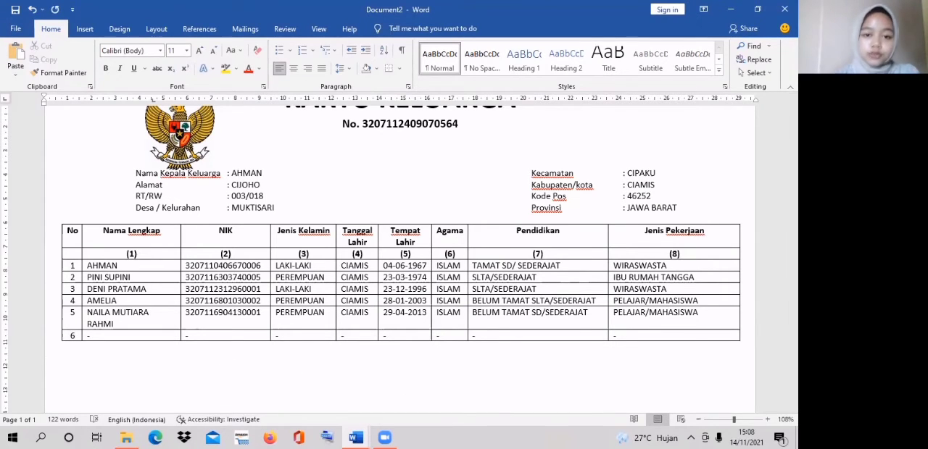
{"action": "left_click", "coordinate": [85, 29]}
{"action": "left_click", "coordinate": [84, 58]}
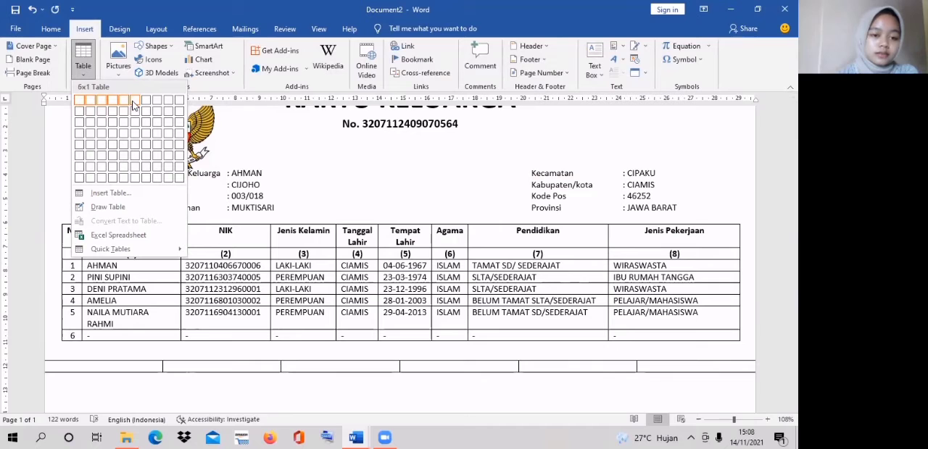
{"action": "left_click", "coordinate": [139, 150]}
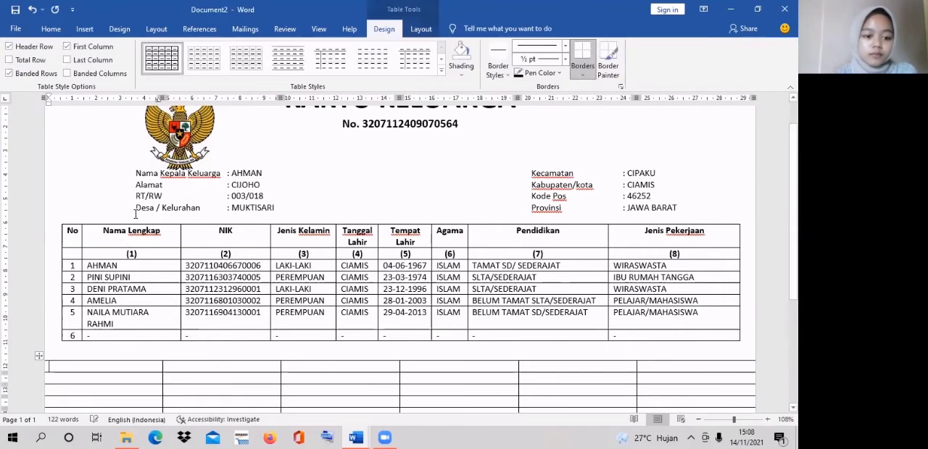
- Enter the second table's first three column headings: No, Status Perkawinan and Status Hubungan Dalam Keluarga
{"action": "type", "text": "No"}
{"action": "key", "text": "Tab"}
{"action": "type", "text": "Status Perkawinan"}
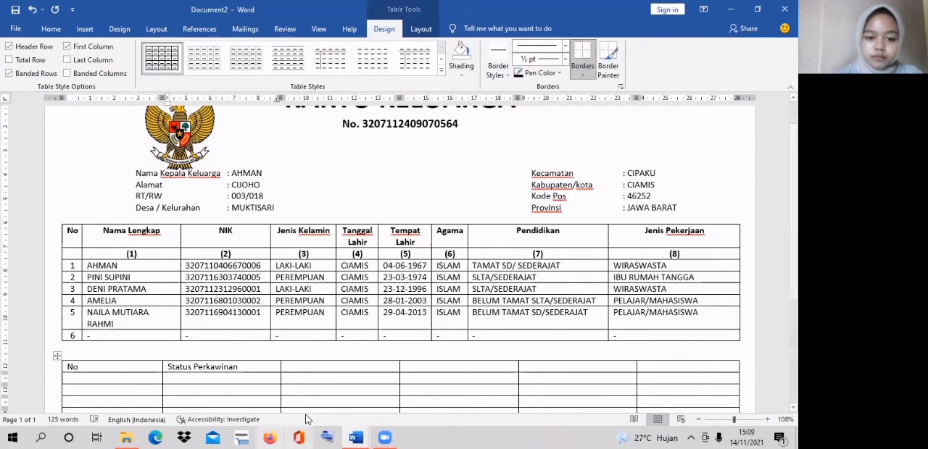
{"action": "key", "text": "Tab"}
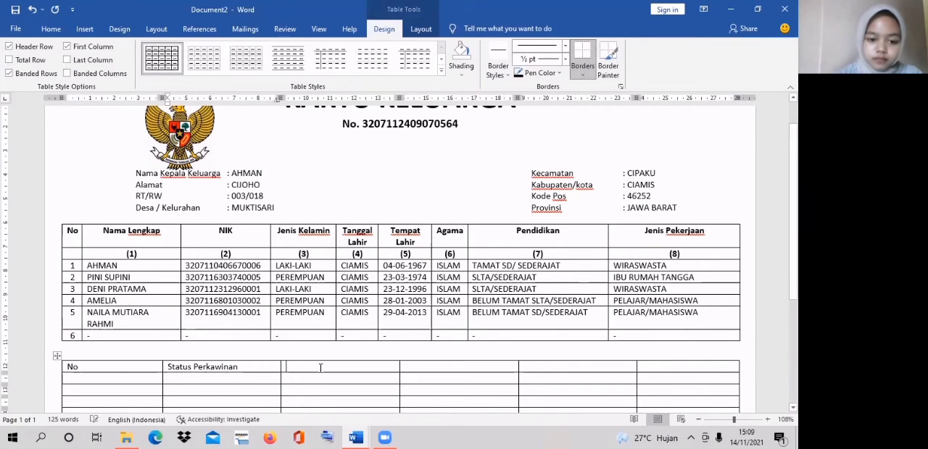
{"action": "type", "text": "Status Hubungan Dalam"}
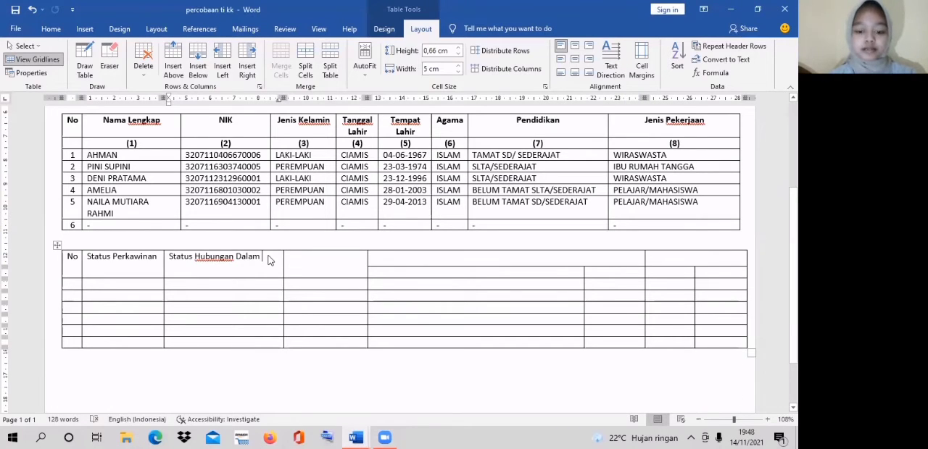
{"action": "type", "text": "K"}
{"action": "key", "text": "Caps_Lock"}
{"action": "type", "text": "e"}
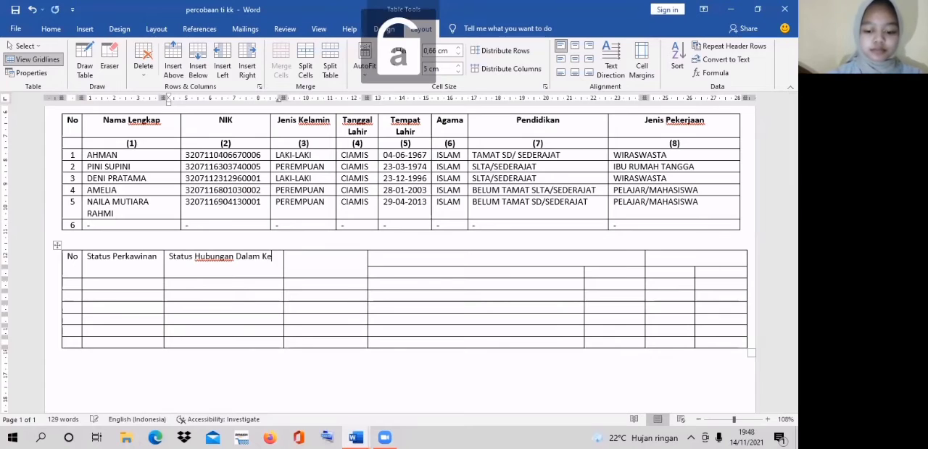
{"action": "type", "text": "luarga"}
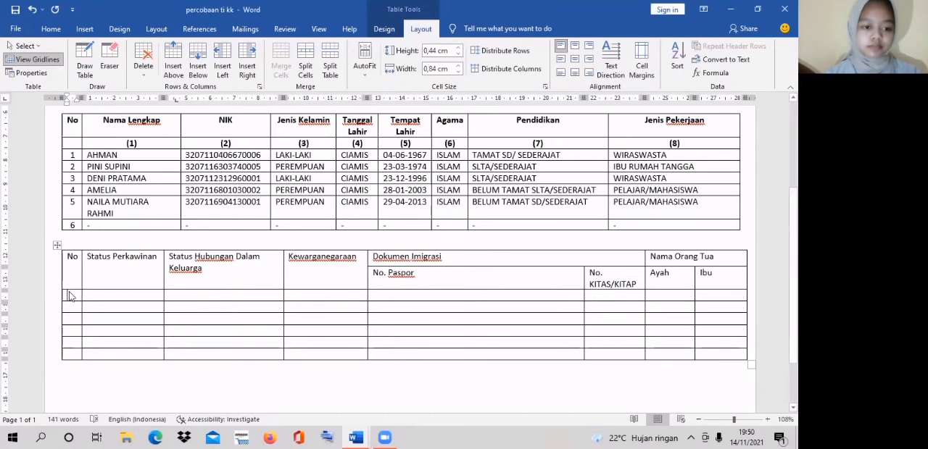
- Number the second table's data rows from 1 to 6 in the No column
{"action": "left_click", "coordinate": [69, 295]}
{"action": "type", "text": "1"}
{"action": "type", "text": "3"}
{"action": "type", "text": "5"}
{"action": "key", "text": "Down"}
{"action": "type", "text": "6"}
{"action": "key", "text": "Down"}
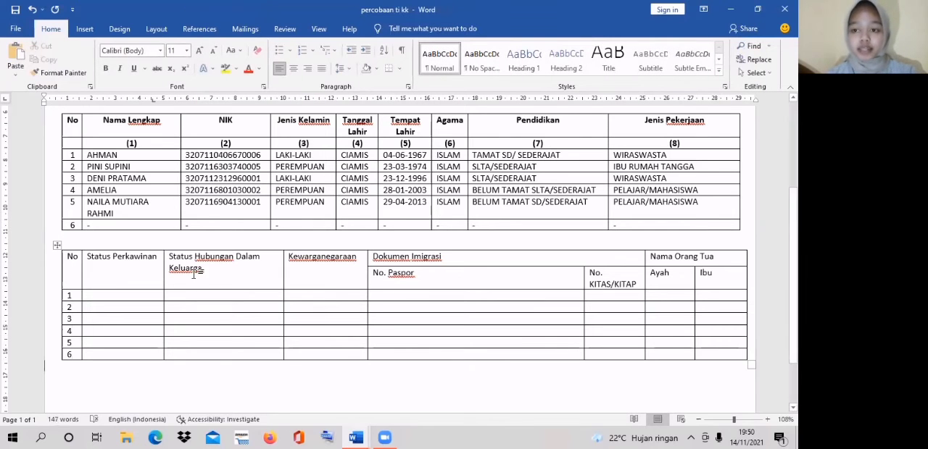
- Fill the Status Perkawinan column with KAWIN for rows 1 and 2 and BELUM KAWIN for rows 3 to 5
{"action": "left_click", "coordinate": [127, 296]}
{"action": "type", "text": "KAWIN"}
{"action": "key", "text": "Down"}
{"action": "type", "text": "KAWIN"}
{"action": "key", "text": "Down"}
{"action": "type", "text": "BELUM KAWIN"}
{"action": "key", "text": "Down"}
{"action": "type", "text": "BELUM KAWIN"}
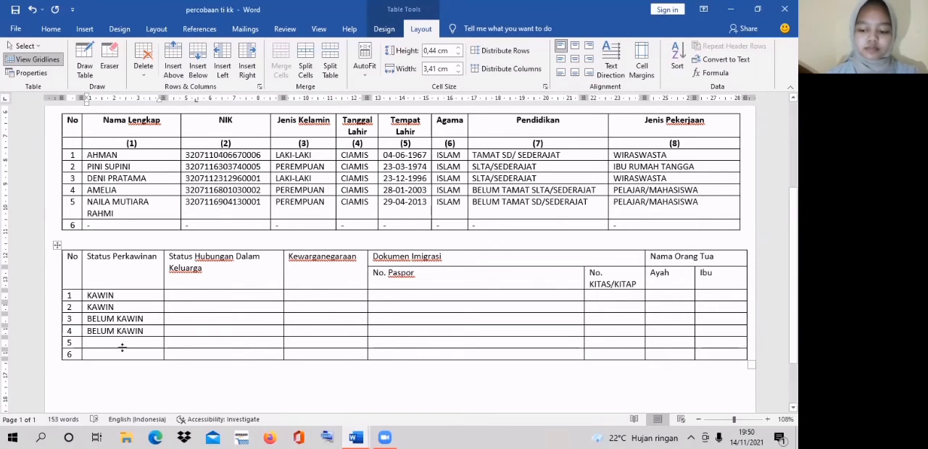
{"action": "key", "text": "Down"}
{"action": "type", "text": "BELUM KAWIN"}
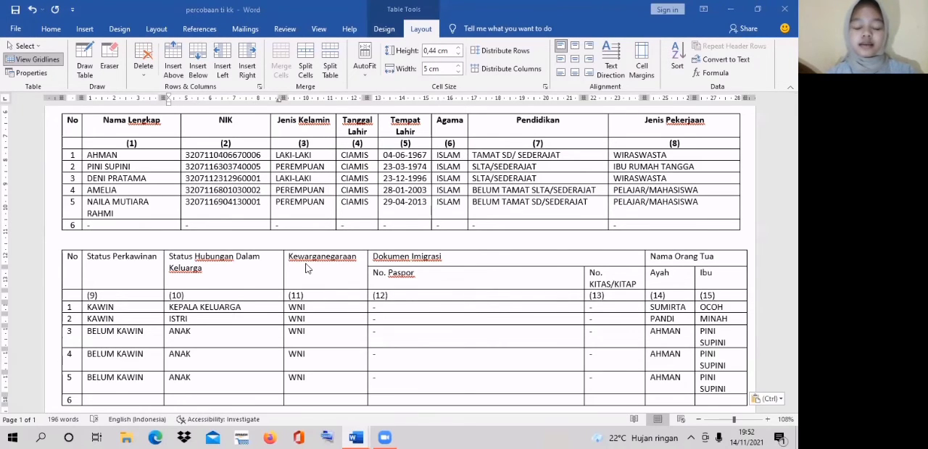
- Widen the Kewarganegaraan, No. KITAS/KITAP and Ibu columns and narrow No. Paspor so the second table's entries fit on one line
{"action": "left_click", "coordinate": [161, 265]}
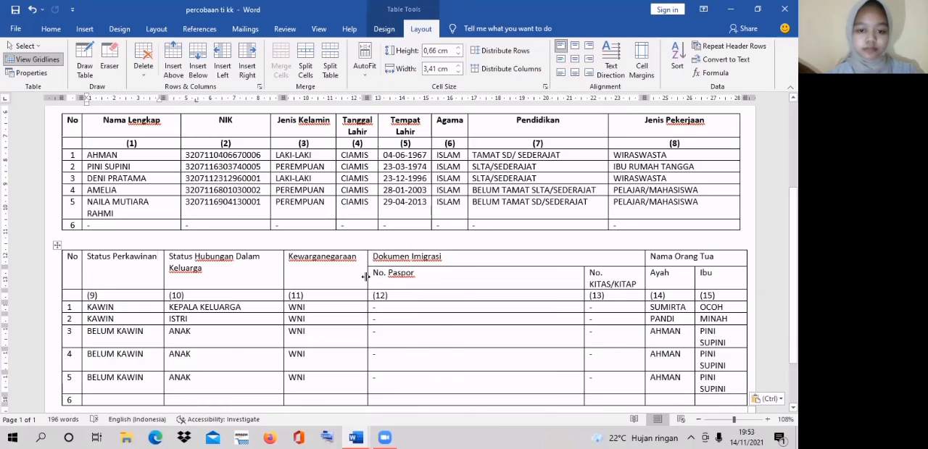
{"action": "left_click_drag", "start_coordinate": [368, 277], "coordinate": [433, 277]}
{"action": "left_click_drag", "start_coordinate": [584, 300], "coordinate": [537, 300]}
{"action": "left_click_drag", "start_coordinate": [645, 263], "coordinate": [619, 267]}
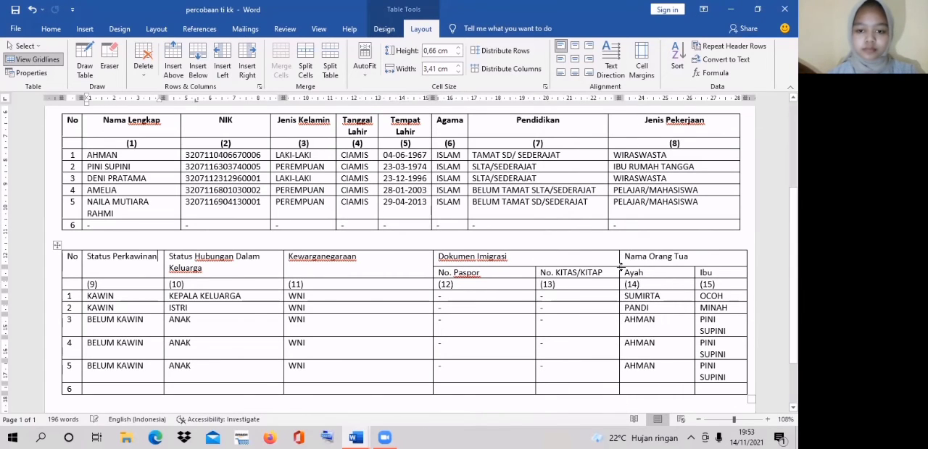
{"action": "left_click_drag", "start_coordinate": [694, 276], "coordinate": [680, 283]}
- Bold and center the second table's header rows, and widen the Status Hubungan Dalam Keluarga column to fit its heading on one line
{"action": "left_click_drag", "start_coordinate": [66, 258], "coordinate": [621, 283]}
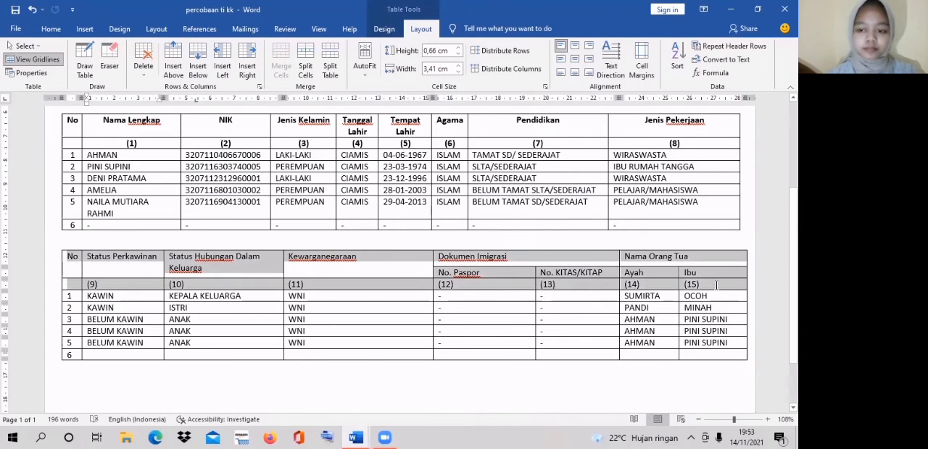
{"action": "left_click", "coordinate": [498, 321]}
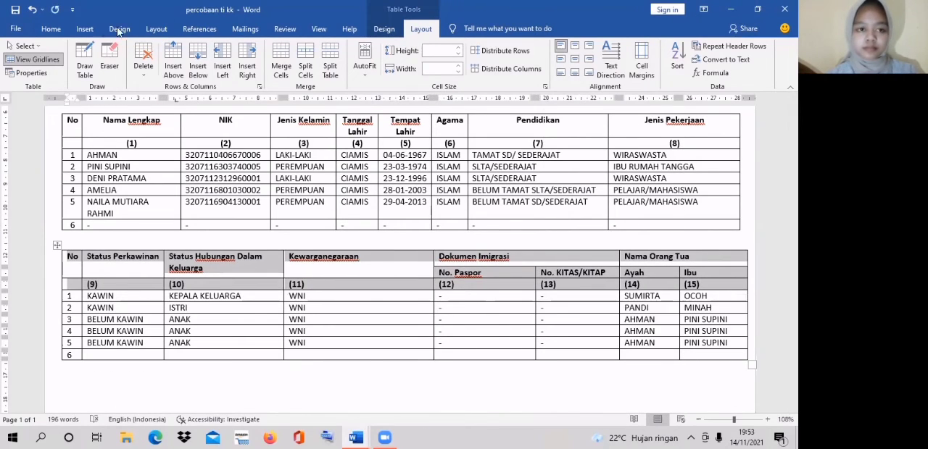
{"action": "left_click", "coordinate": [51, 28]}
{"action": "left_click", "coordinate": [293, 68]}
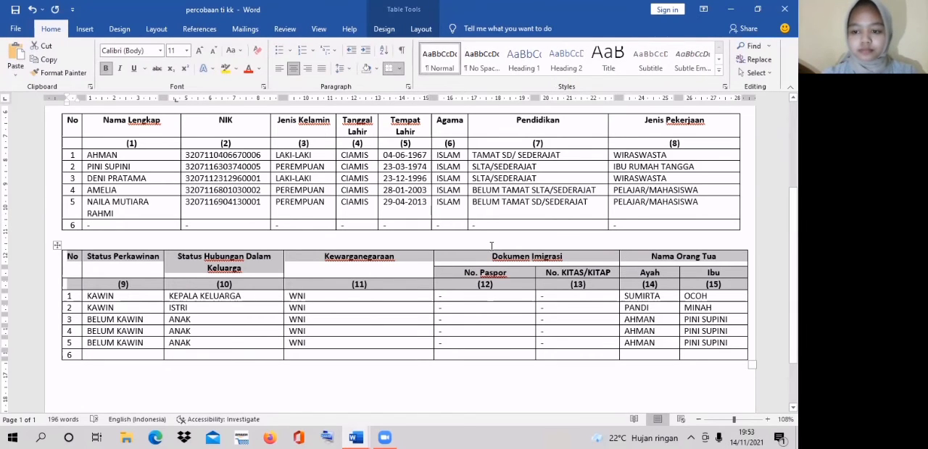
{"action": "left_click_drag", "start_coordinate": [283, 269], "coordinate": [307, 271]}
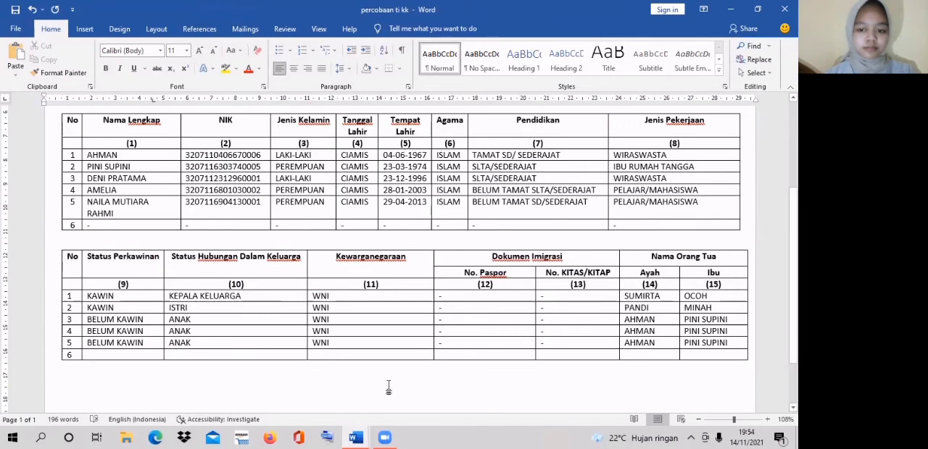
- Fill row 6 of the second table with dashes from the Status Perkawinan column through the Ayah column
{"action": "left_click", "coordinate": [136, 355]}
{"action": "type", "text": "-"}
{"action": "key", "text": "Tab"}
{"action": "type", "text": "-"}
{"action": "key", "text": "Tab"}
{"action": "type", "text": "-"}
{"action": "key", "text": "Tab"}
{"action": "type", "text": "-"}
{"action": "key", "text": "Tab"}
{"action": "type", "text": "-"}
{"action": "key", "text": "Tab"}
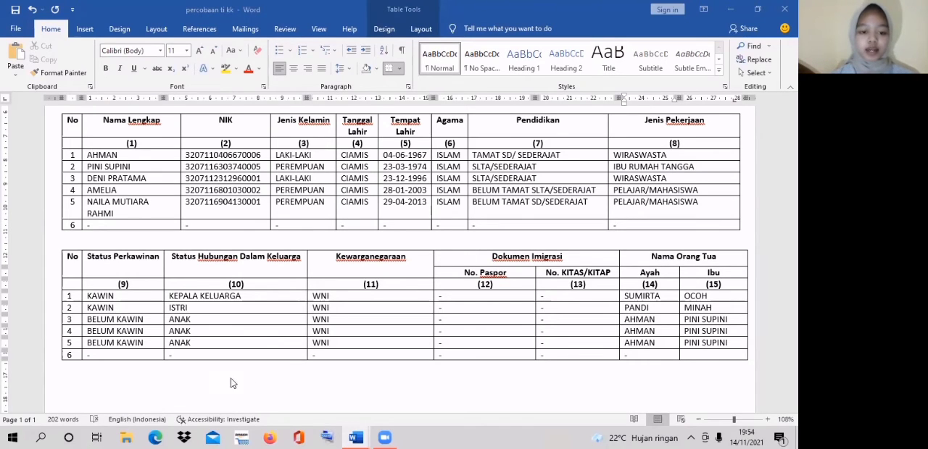
- Add the lines "Dikeluarkan Tanggal" and "LEMBAR" below the second table
{"action": "left_click", "coordinate": [159, 368]}
{"action": "left_click", "coordinate": [166, 368]}
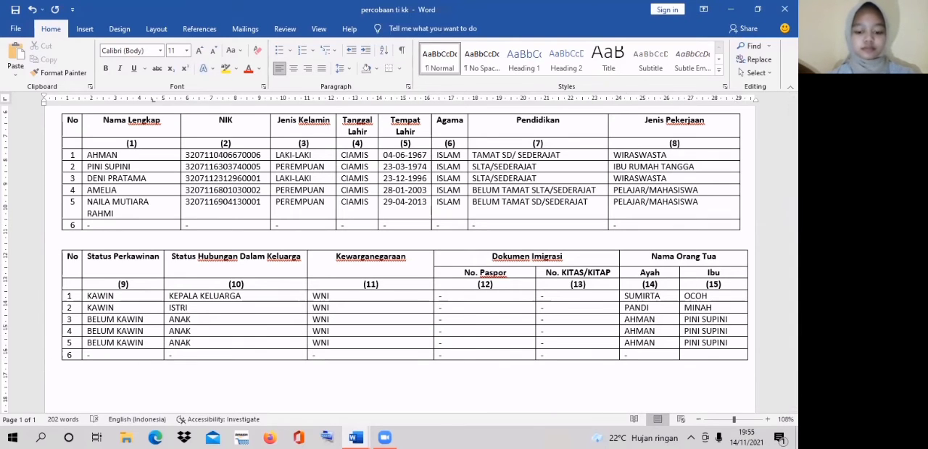
{"action": "key", "text": "Caps_Lock"}
{"action": "type", "text": "D"}
{"action": "key", "text": "Caps_Lock"}
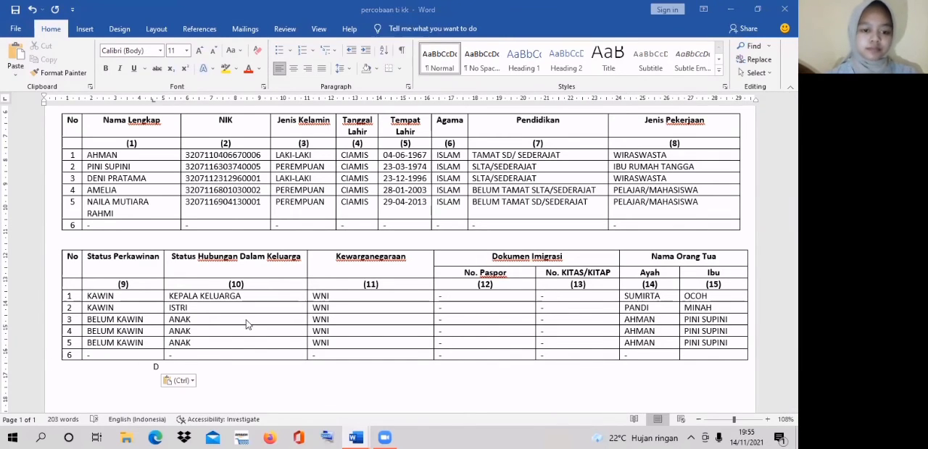
{"action": "type", "text": "ikeluarkan"}
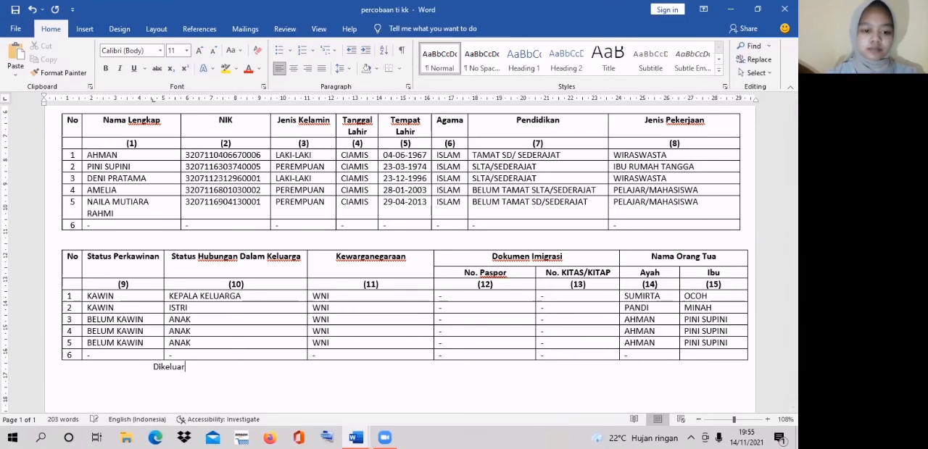
{"action": "key", "text": "Caps_Lock"}
{"action": "type", "text": "T"}
{"action": "key", "text": "Caps_Lock"}
{"action": "type", "text": "anggal"}
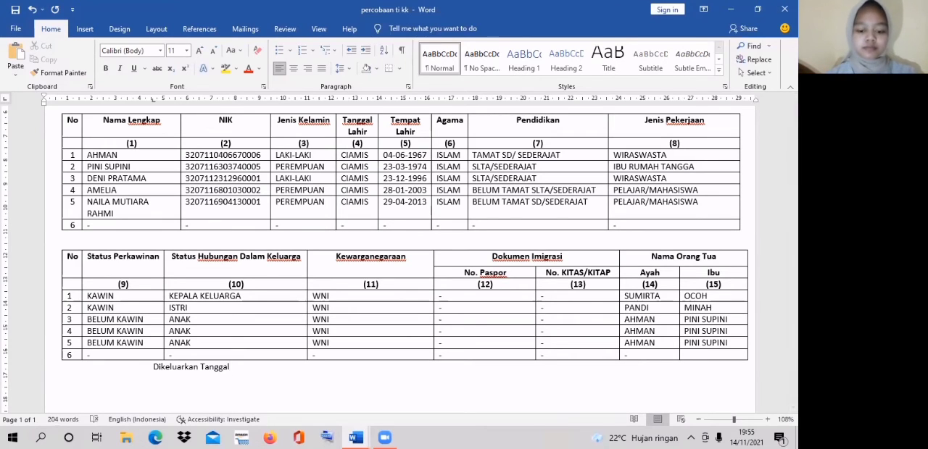
{"action": "key", "text": "Caps_Lock"}
{"action": "type", "text": "LEMBAR"}
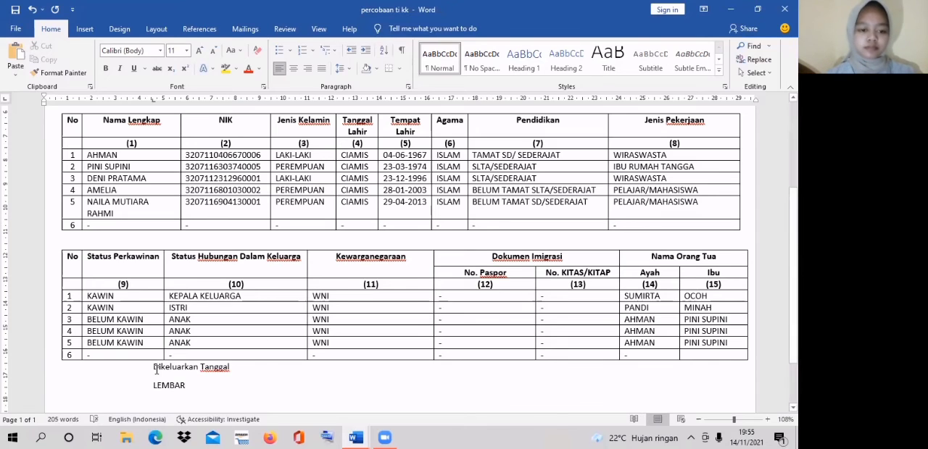
- Apply the No Spacing style to the "Dikeluarkan Tanggal" and "LEMBAR" lines
{"action": "left_click_drag", "start_coordinate": [154, 366], "coordinate": [188, 392]}
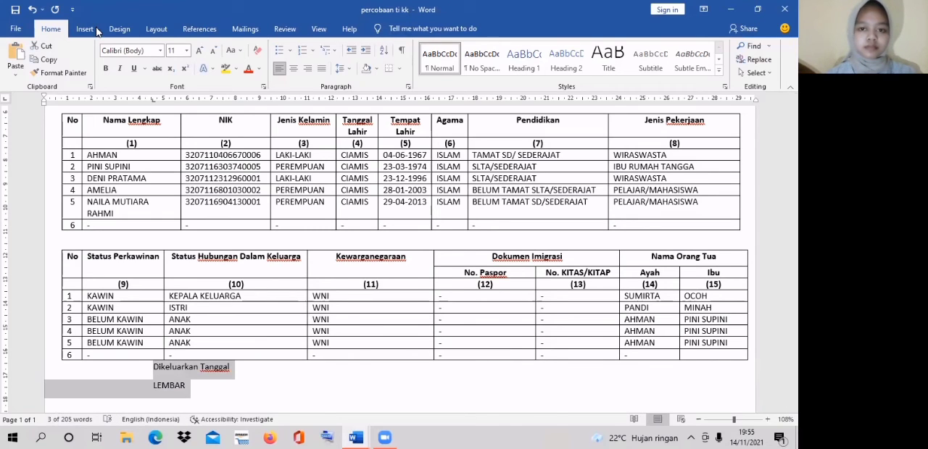
{"action": "left_click", "coordinate": [482, 61]}
{"action": "left_click", "coordinate": [195, 379]}
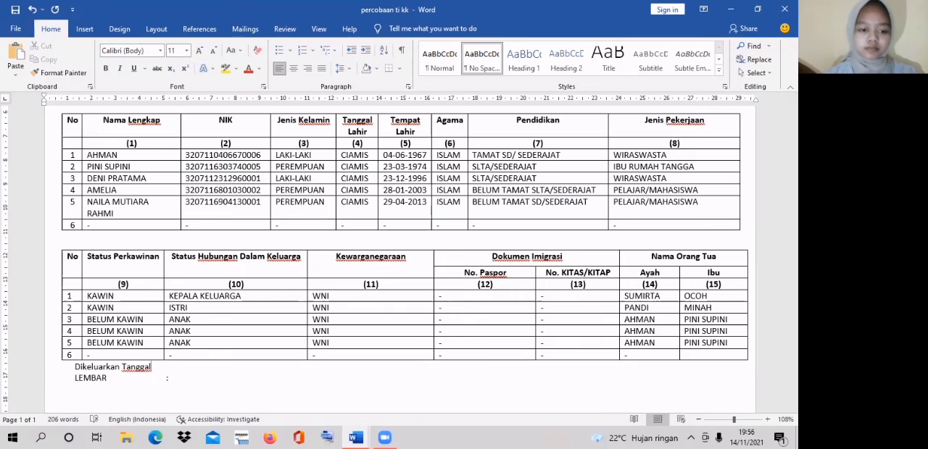
- Enter ": 06-04-2013" after Dikeluarkan Tanggal and "I. Kepala Keluarga" after the colon on the LEMBAR line
{"action": "key", "text": "Tab"}
{"action": "type", "text": ": 06-04-2013"}
{"action": "key", "text": "Down"}
{"action": "type", "text": "I. Kepala Keluarga"}
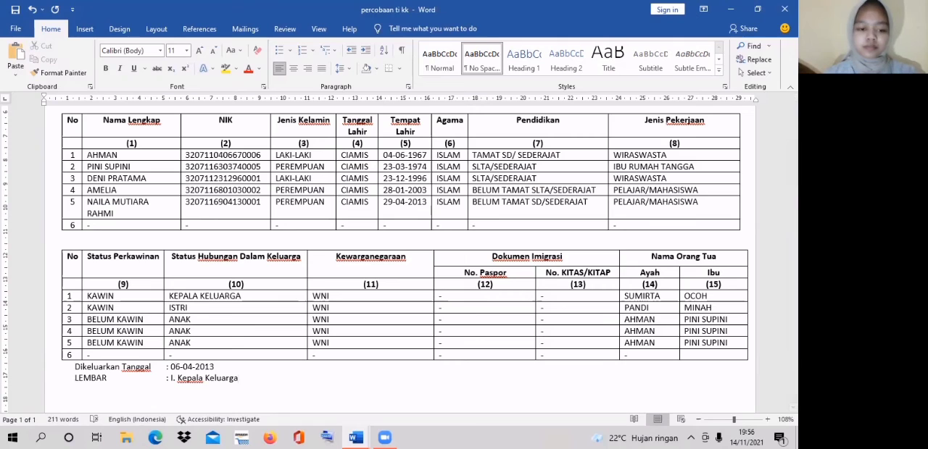
- Add "II. RT" and "III. Desa/Kelurahan" on separate lines aligned under the LEMBAR entry
{"action": "key", "text": "Tab"}
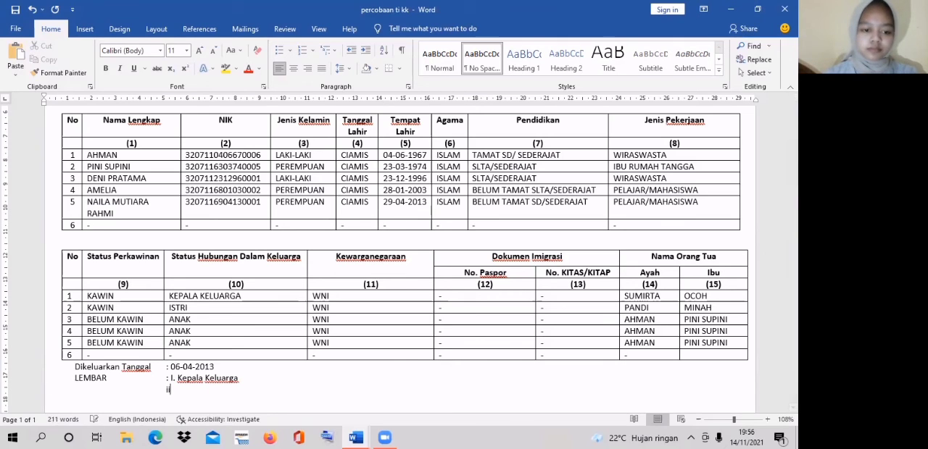
{"action": "key", "text": "Caps_Lock"}
{"action": "type", "text": "II. RT"}
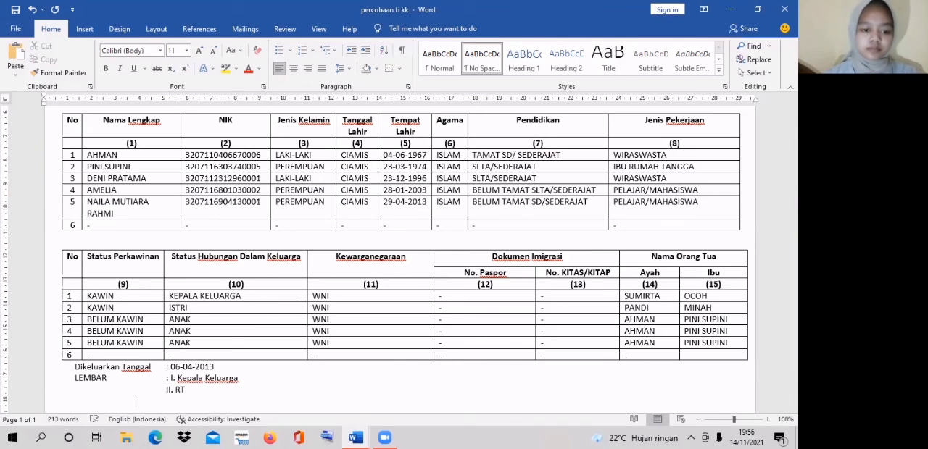
{"action": "key", "text": "Return"}
{"action": "key", "text": "Tab"}
{"action": "type", "text": "I"}
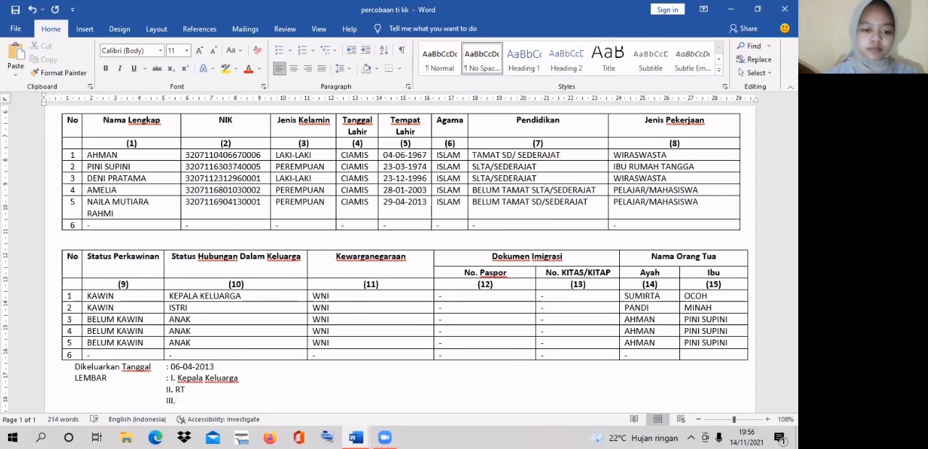
{"action": "right_click", "coordinate": [186, 403]}
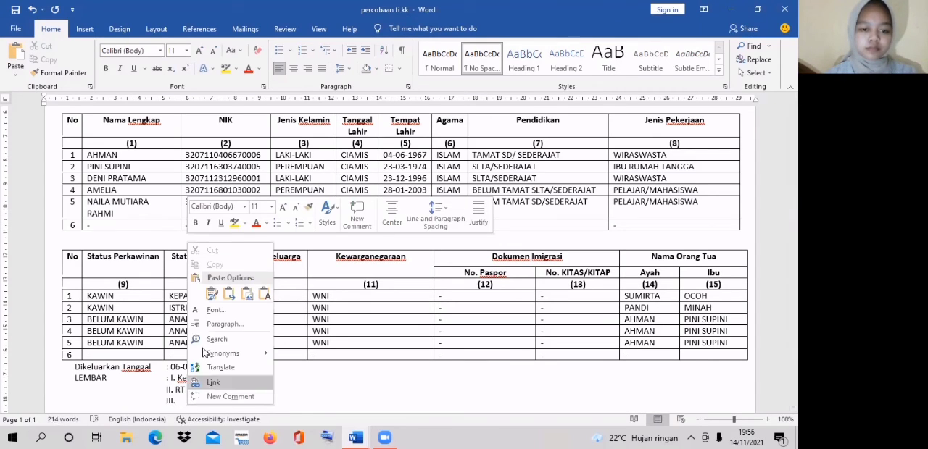
{"action": "left_click", "coordinate": [229, 296]}
{"action": "type", "text": "DE"}
{"action": "key", "text": "BackSpace"}
{"action": "type", "text": "esa"}
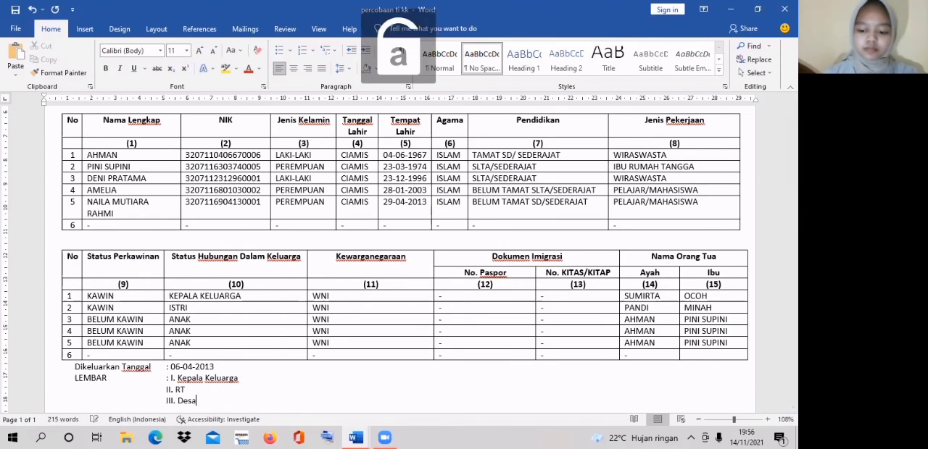
{"action": "type", "text": "/Kelurahan"}
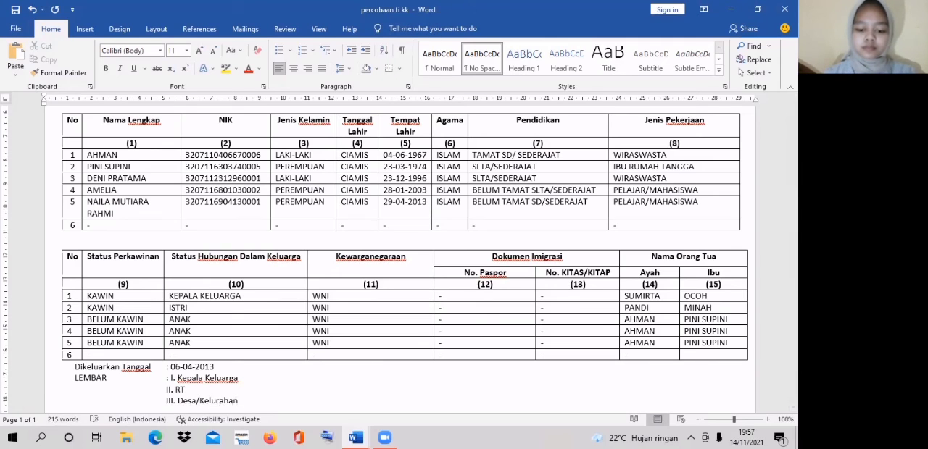
- Add "IV. Kecamatan" as the fourth LEMBAR entry on a new aligned line
{"action": "key", "text": "Return"}
{"action": "key", "text": "Tab"}
{"action": "key", "text": "Tab"}
{"action": "key", "text": "Tab"}
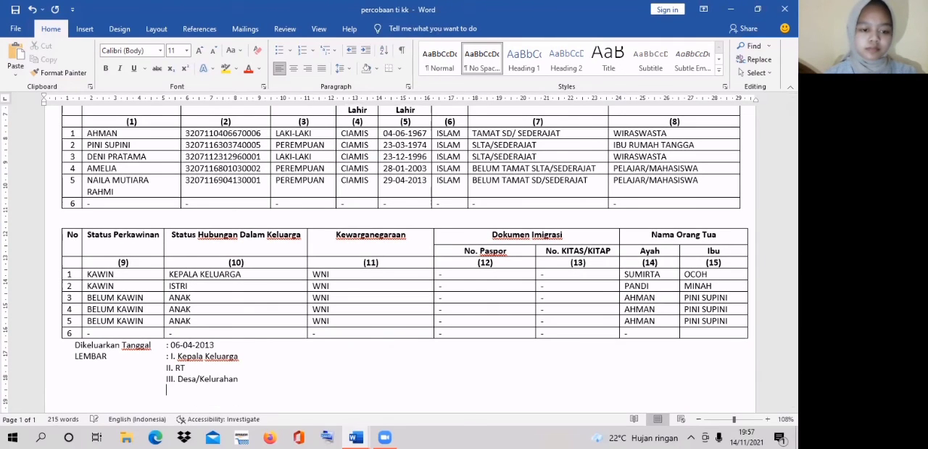
{"action": "type", "text": "I"}
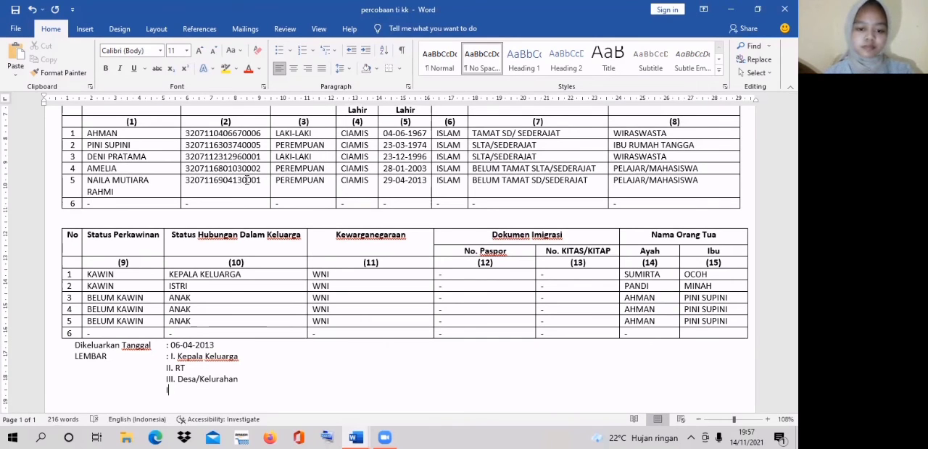
{"action": "type", "text": "V. Kecamatan"}
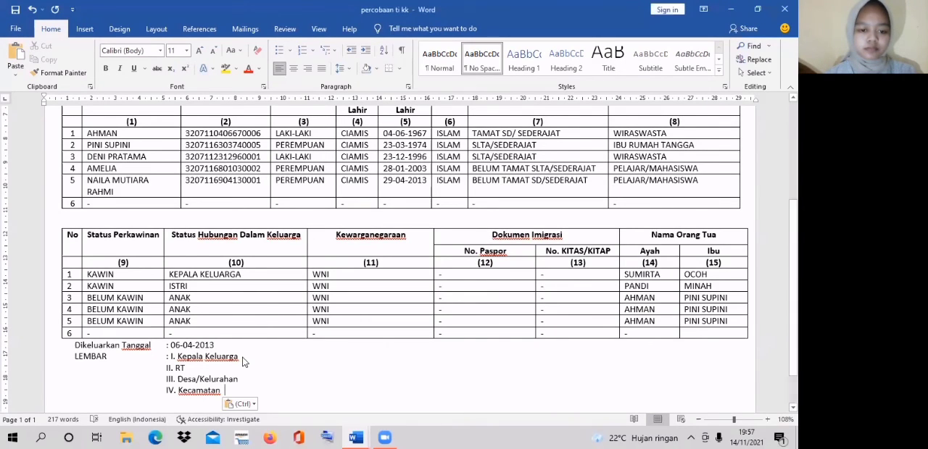
- Add the signature heading "KEPALA KELUARGA" on the LEMBAR line, spaced well after "I. Kepala Keluarga"
{"action": "double_click", "coordinate": [244, 361]}
{"action": "left_click", "coordinate": [244, 362]}
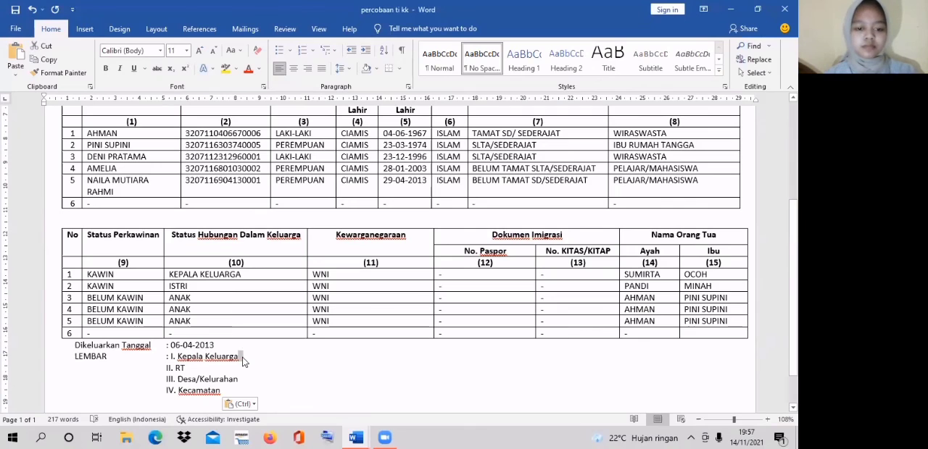
{"action": "key", "text": "Tab"}
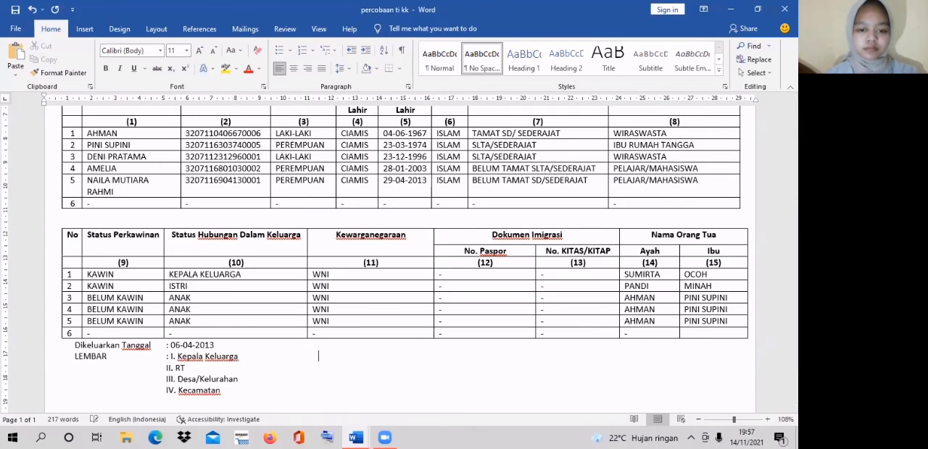
{"action": "type", "text": "k"}
{"action": "key", "text": "BackSpace"}
{"action": "key", "text": "Caps_Lock"}
{"action": "type", "text": "KEPALA KELUARGA"}
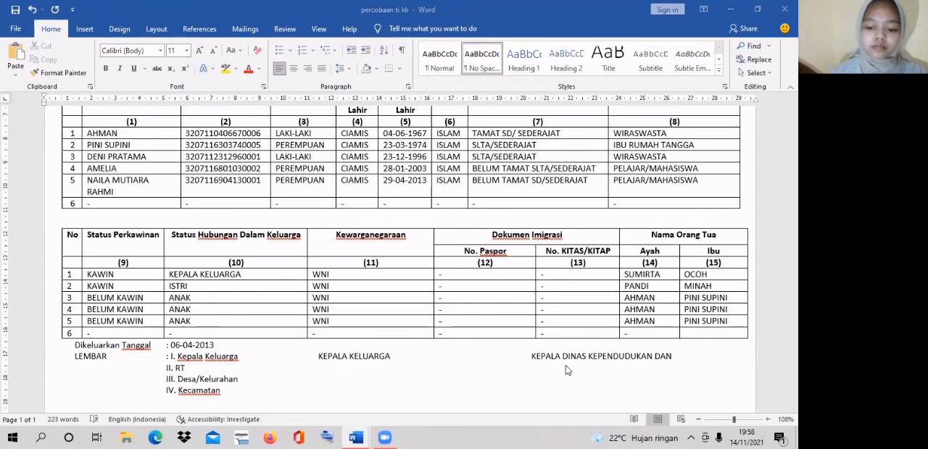
- Add the second signature heading "KEPALA DINAS KEPENDUDUKAN DAN" on the LEMBAR line, with "PENCATATAN SIPIL" aligned beneath it
{"action": "key", "text": "Return"}
{"action": "type", "text": "PENCATATAN"}
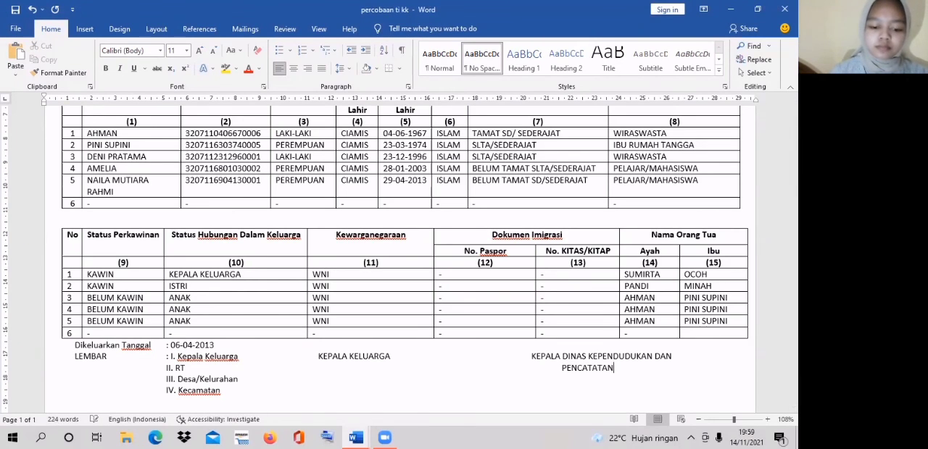
{"action": "type", "text": " SIPIL"}
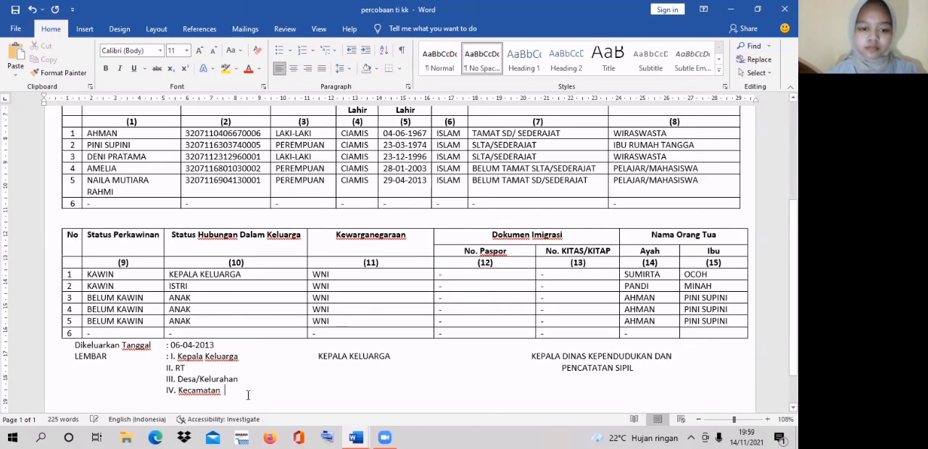
- Enter the family head's name in capitals on the Kecamatan line, aligned under the KEPALA KELUARGA heading
{"action": "key", "text": "Tab"}
{"action": "key", "text": "Tab"}
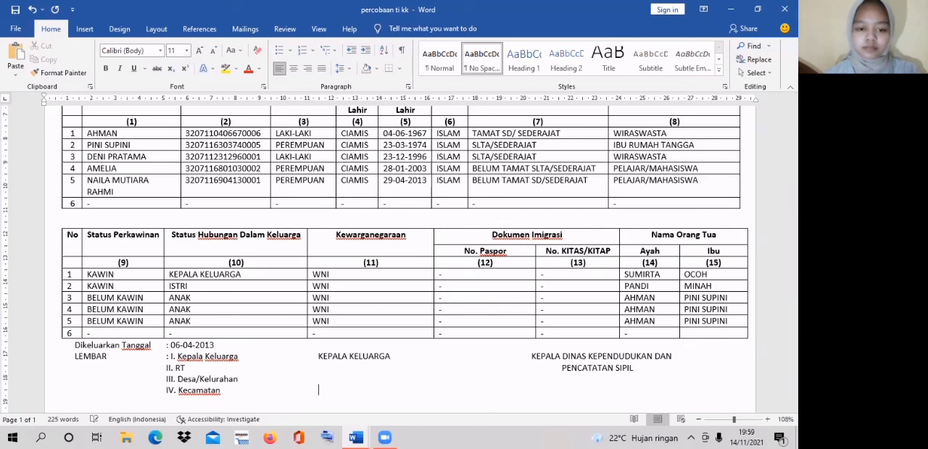
{"action": "type", "text": "AHMAN"}
- Paste the department head's full name with titles on the same line, aligned under the KEPALA DINAS heading
{"action": "key", "text": "Tab"}
{"action": "key", "text": "Tab"}
{"action": "key", "text": "Tab"}
{"action": "key", "text": "Tab"}
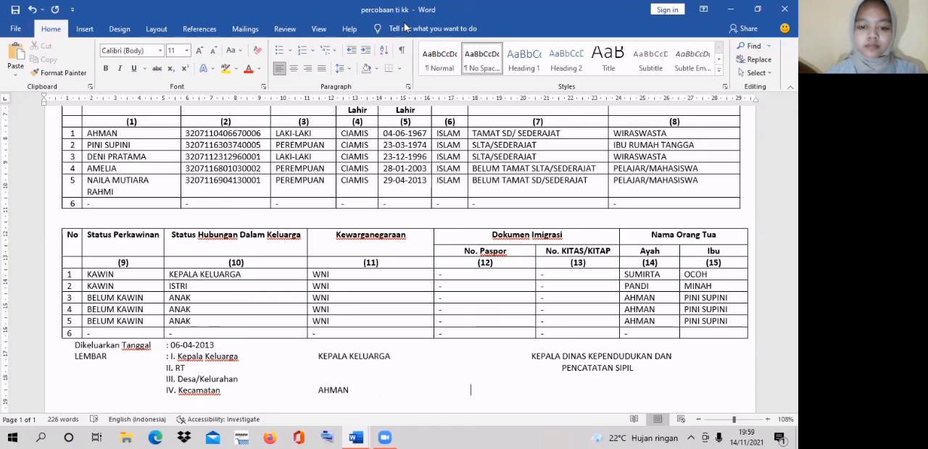
- Make the family head's name under KEPALA KELUARGA bold and underlined
{"action": "left_click", "coordinate": [352, 390]}
{"action": "left_click_drag", "start_coordinate": [351, 389], "coordinate": [317, 392]}
{"action": "left_click", "coordinate": [324, 374]}
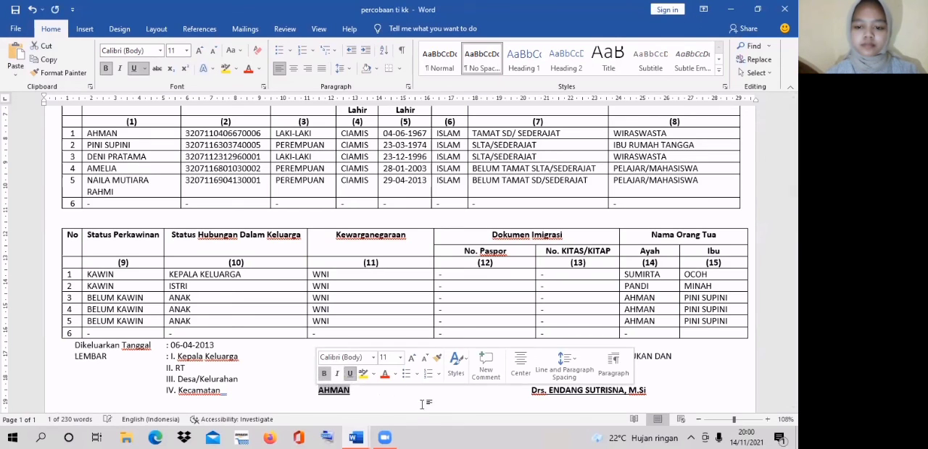
{"action": "key", "text": "ctrl+u"}
{"action": "left_click", "coordinate": [363, 394]}
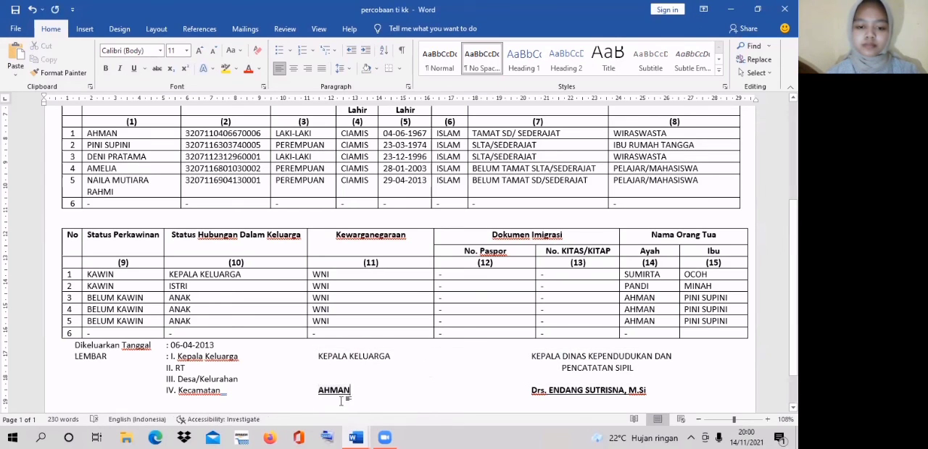
- Add the caption "Tanda Tangan/Cap Jempol" on a new line directly beneath the family head's name
{"action": "left_click", "coordinate": [240, 408]}
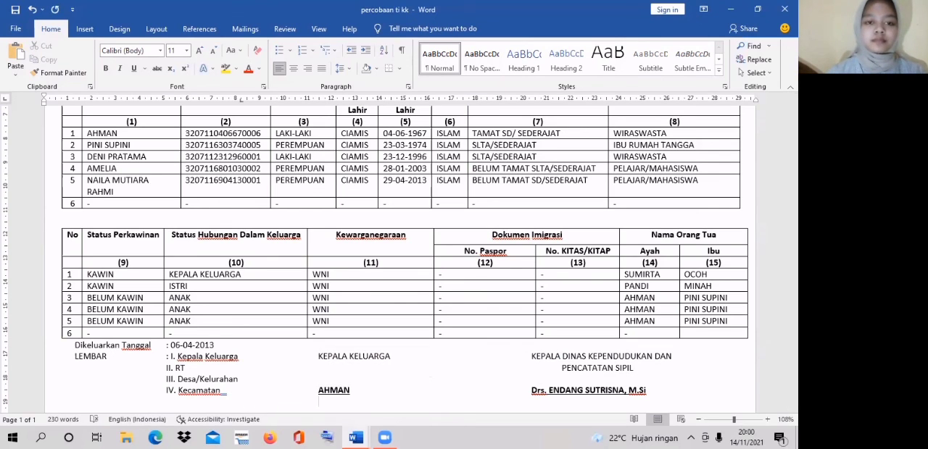
{"action": "type", "text": "t"}
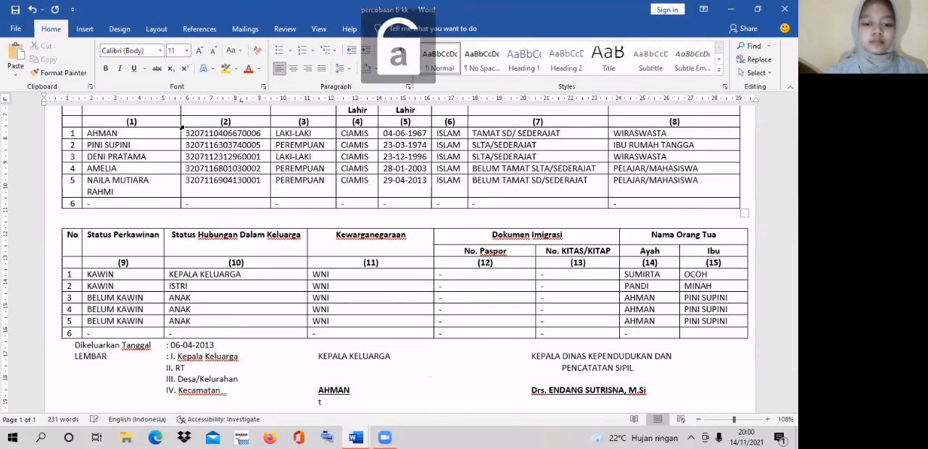
{"action": "key", "text": "BackSpace"}
{"action": "key", "text": "Caps_Lock"}
{"action": "type", "text": "T"}
{"action": "key", "text": "Caps_Lock"}
{"action": "type", "text": "an"}
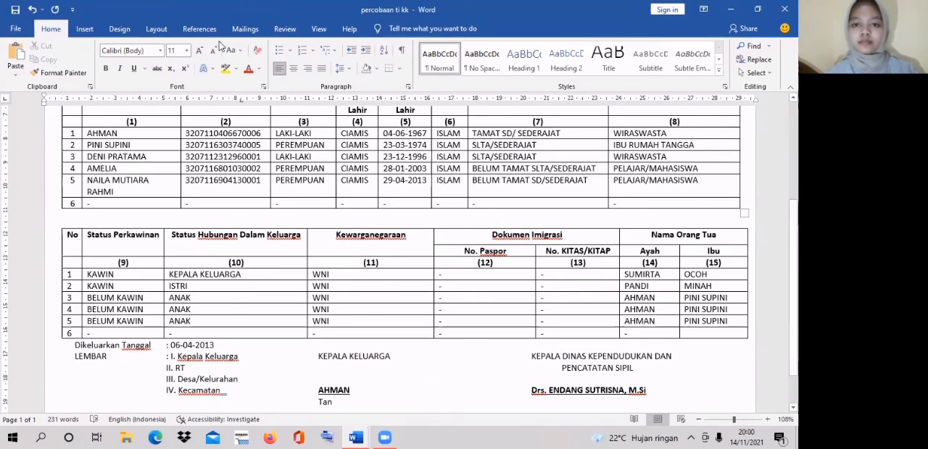
{"action": "type", "text": "d"}
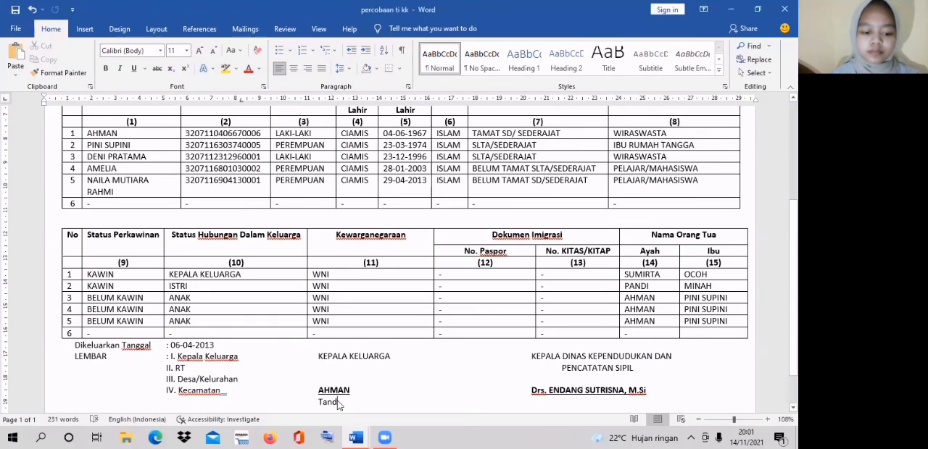
{"action": "type", "text": "a"}
{"action": "key", "text": "Caps_Lock"}
{"action": "key", "text": "Caps_Lock"}
{"action": "key", "text": "Caps_Lock"}
{"action": "type", "text": "T"}
{"action": "key", "text": "Caps_Lock"}
{"action": "type", "text": "angan/"}
{"action": "key", "text": "Caps_Lock"}
{"action": "type", "text": "C"}
{"action": "key", "text": "Caps_Lock"}
{"action": "type", "text": "ap"}
{"action": "key", "text": "Caps_Lock"}
{"action": "type", "text": "J"}
{"action": "key", "text": "Caps_Lock"}
{"action": "type", "text": "em"}
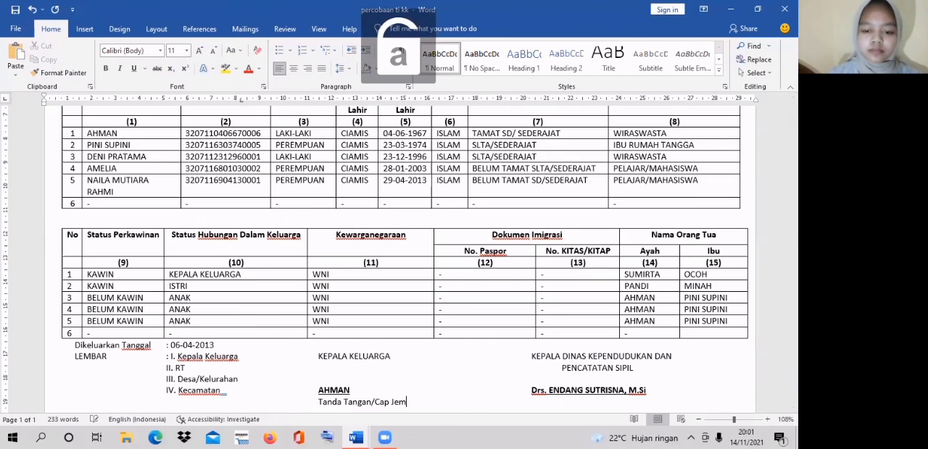
{"action": "type", "text": "pol"}
{"action": "key", "text": "Tab"}
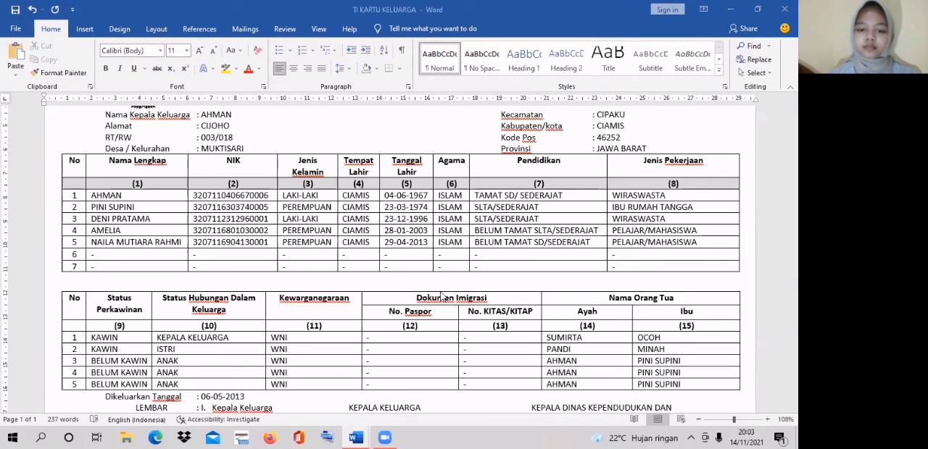
- Examine the second member table and signature footer in the TI KARTU KELUARGA document
{"action": "left_click", "coordinate": [441, 308]}
{"action": "key", "text": "Down"}
{"action": "key", "text": "Down"}
{"action": "key", "text": "Down"}
{"action": "key", "text": "Down"}
{"action": "key", "text": "Down"}
{"action": "key", "text": "Down"}
{"action": "key", "text": "Down"}
{"action": "key", "text": "Down"}
{"action": "key", "text": "Down"}
{"action": "scroll", "coordinate": [441, 305], "scroll_direction": "down", "scroll_amount": 2}
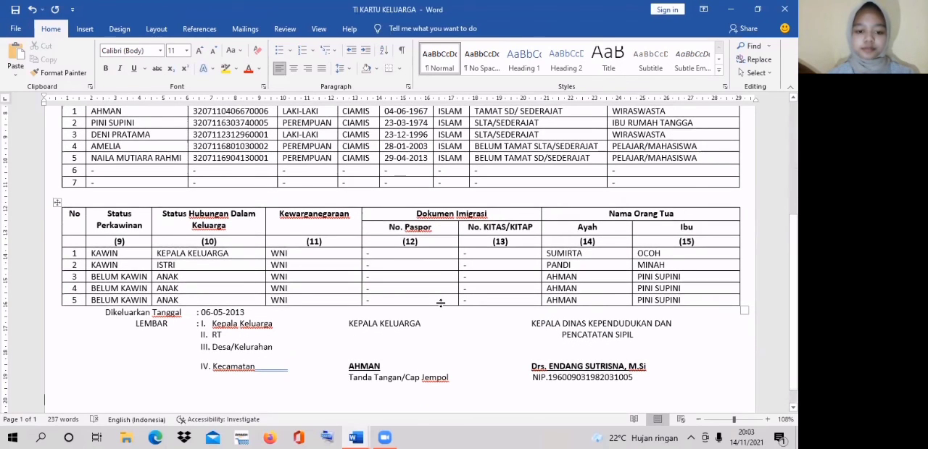
{"action": "key", "text": "Up"}
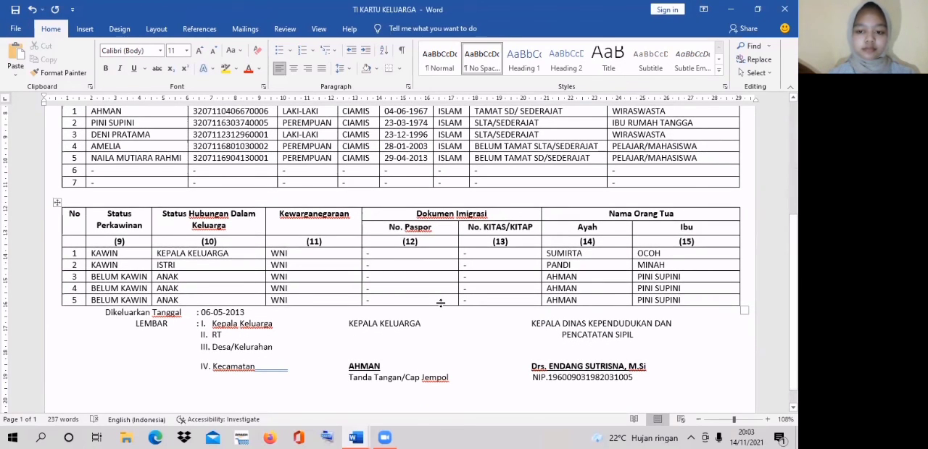